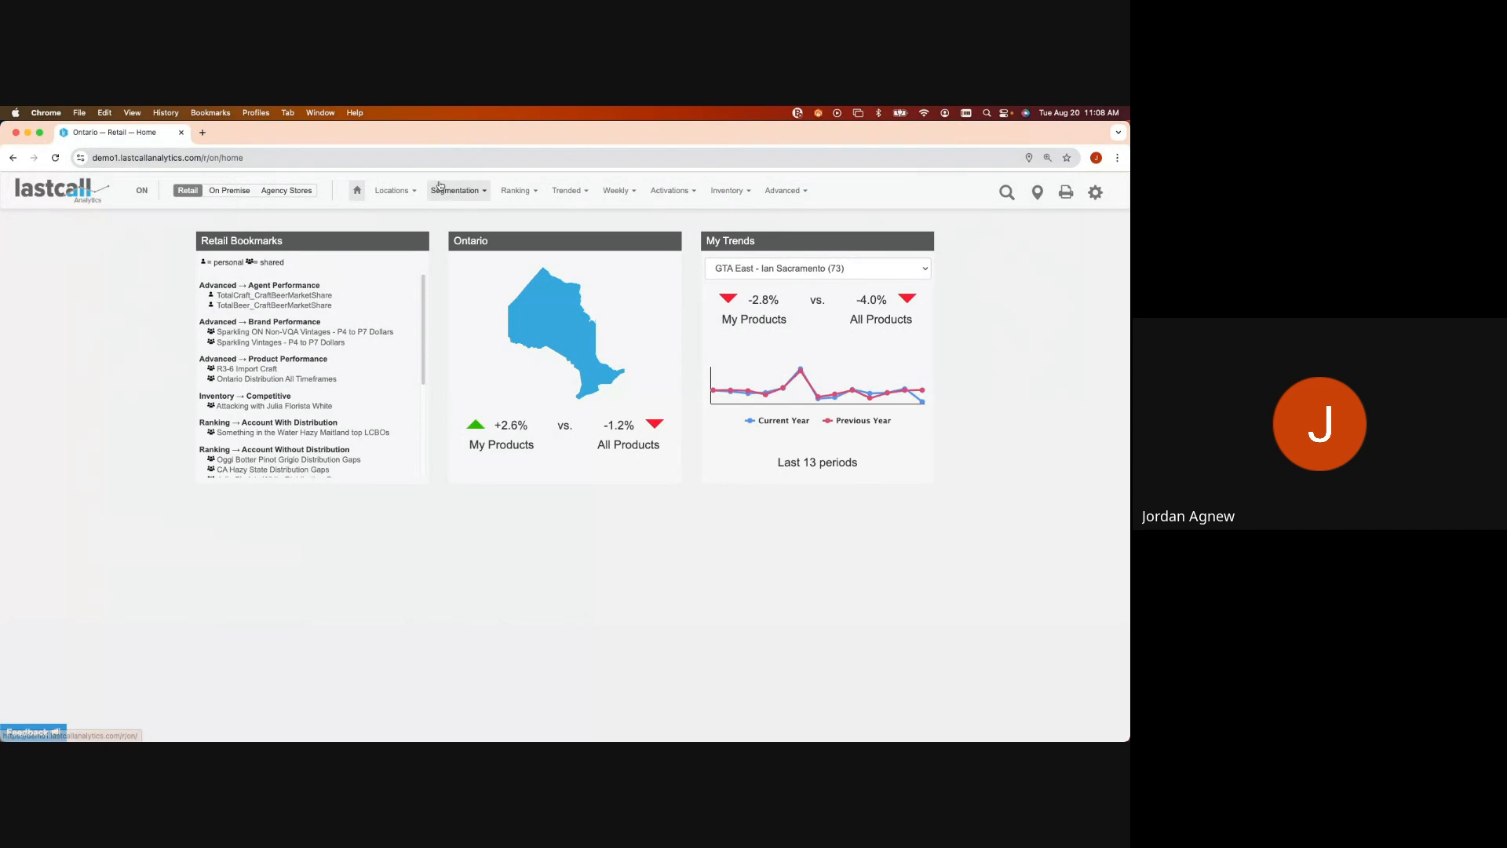
Step: Run the Agent segmentation report with the existing filters and review its chart and table
left_click(441, 191)
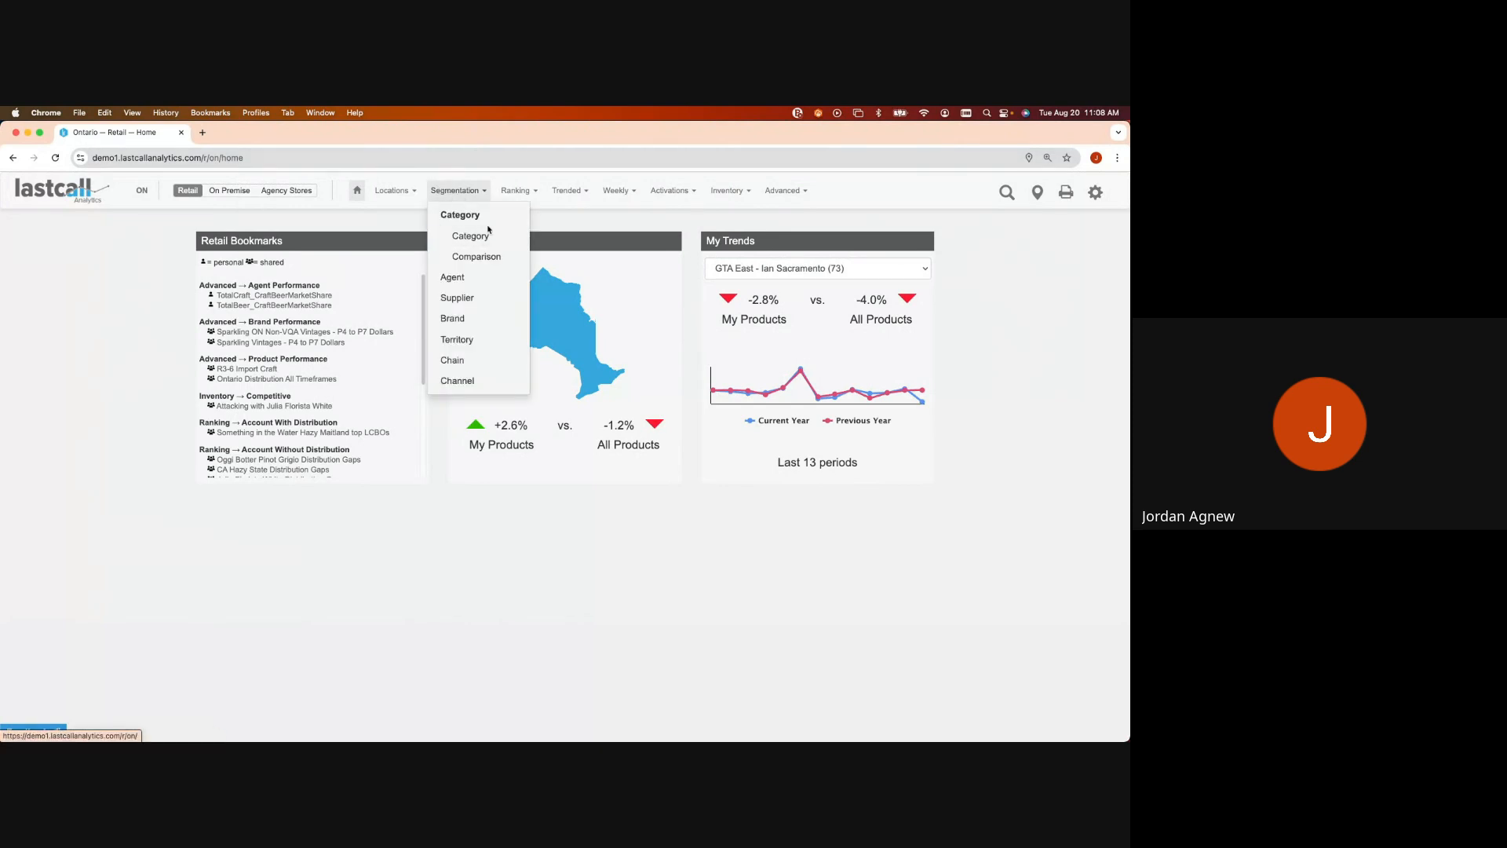
left_click(455, 278)
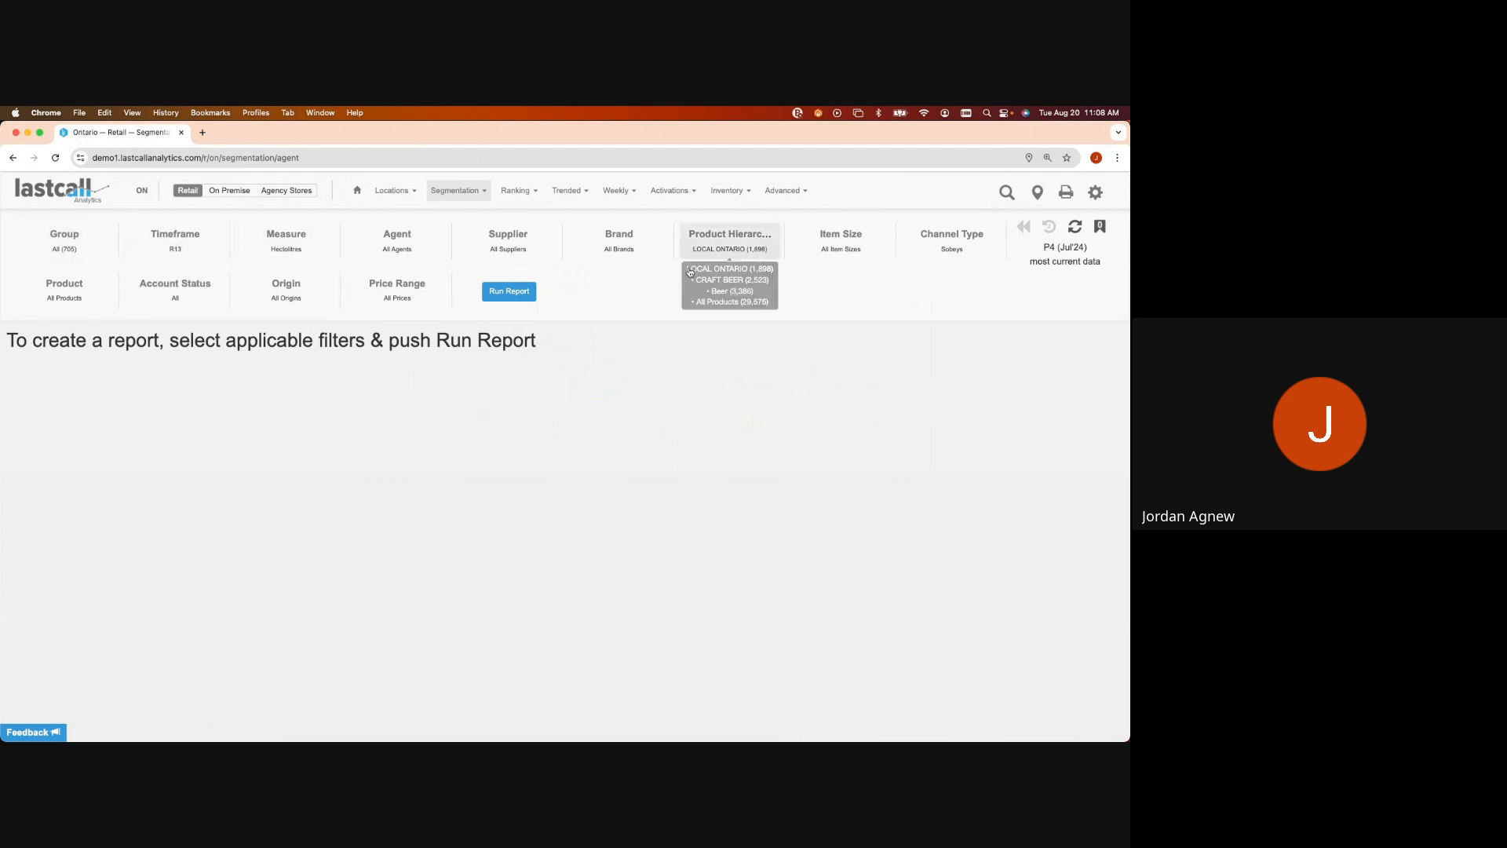
left_click(510, 291)
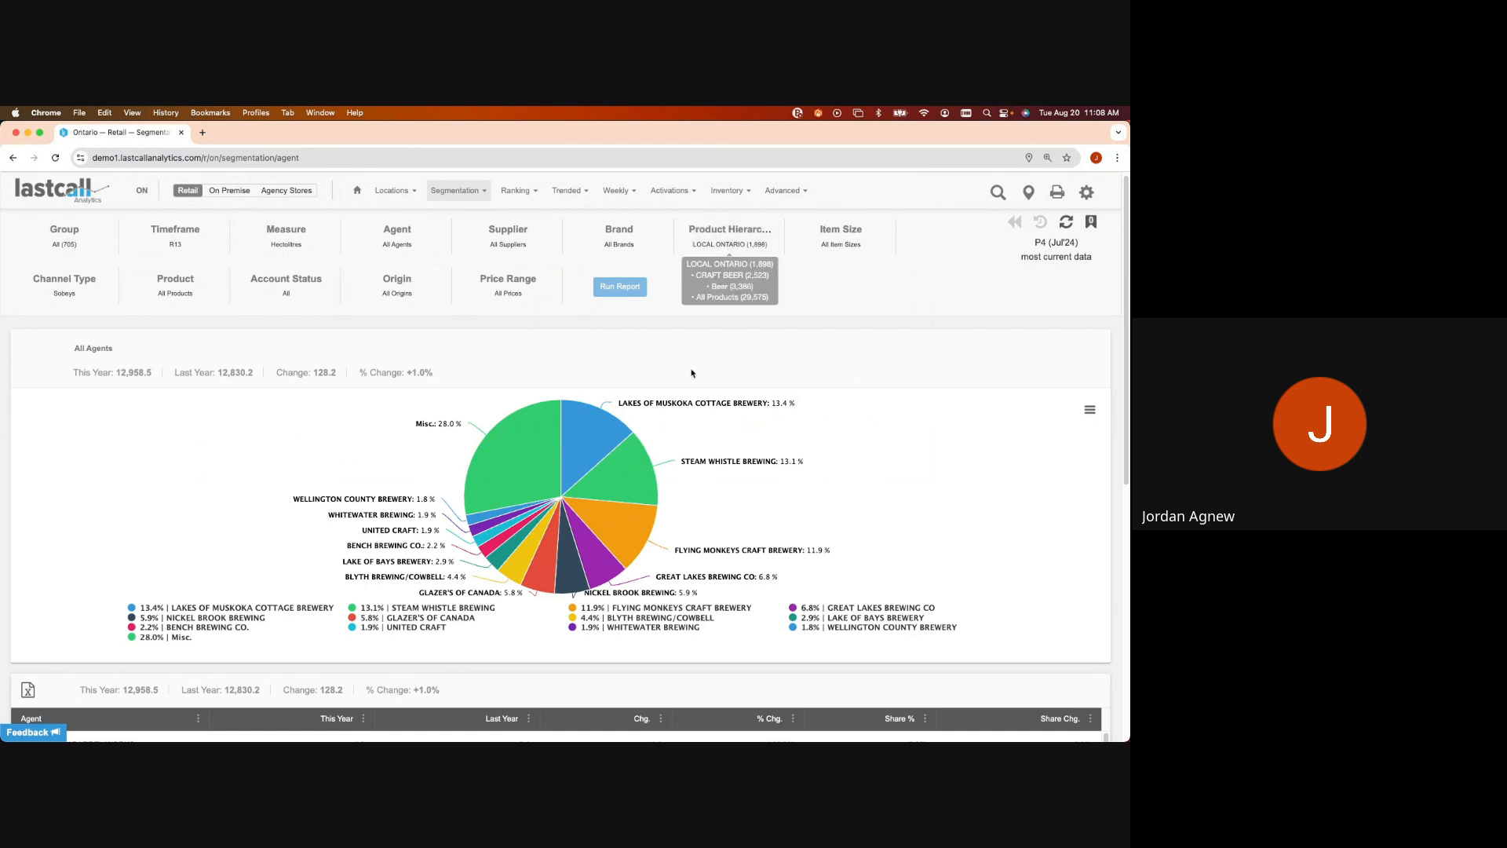
mouse_move(602, 575)
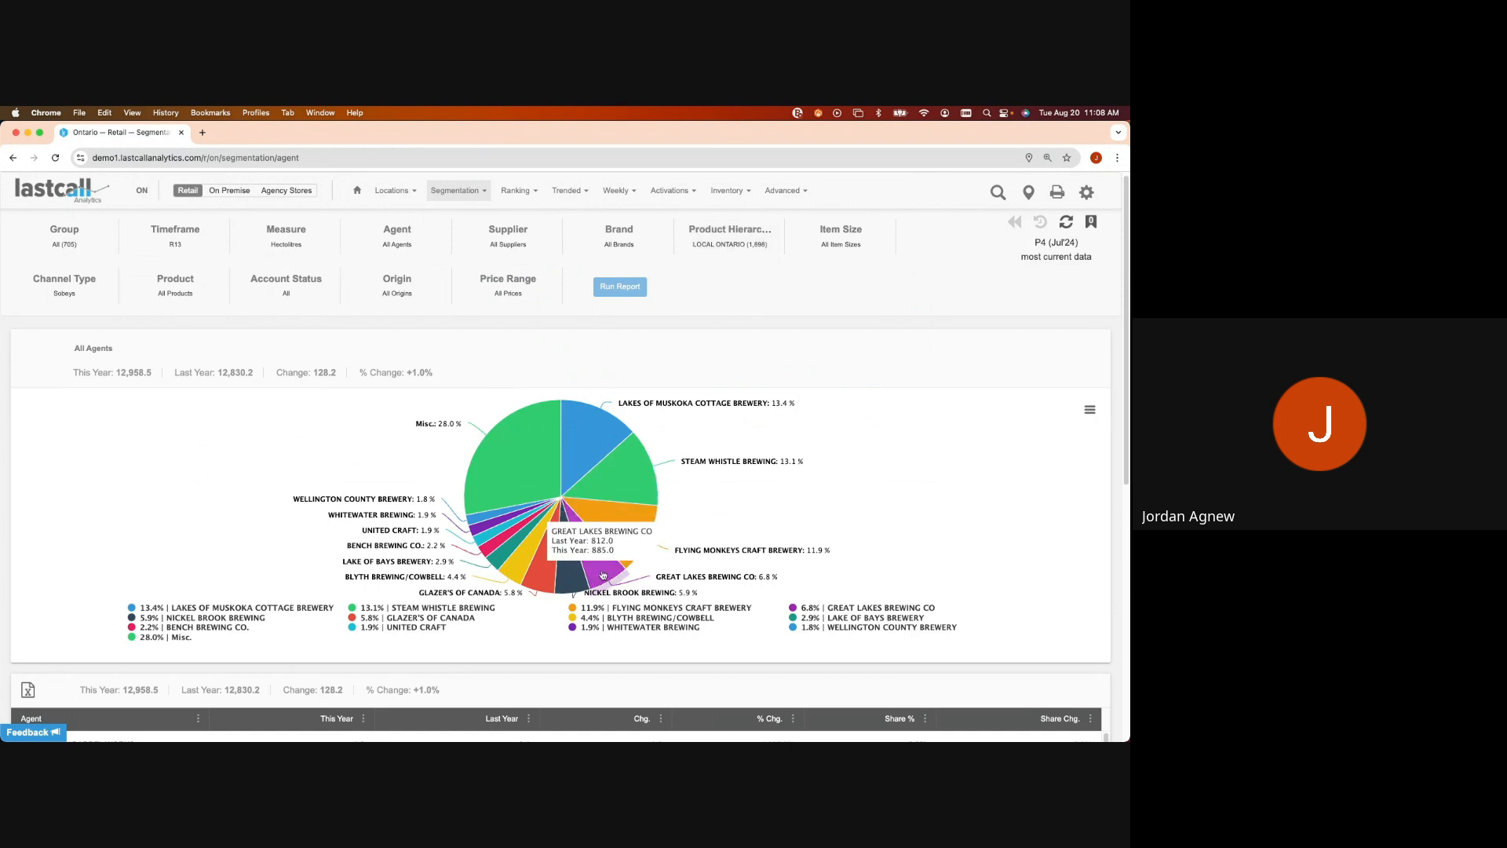
scroll(603, 575, "down", 3)
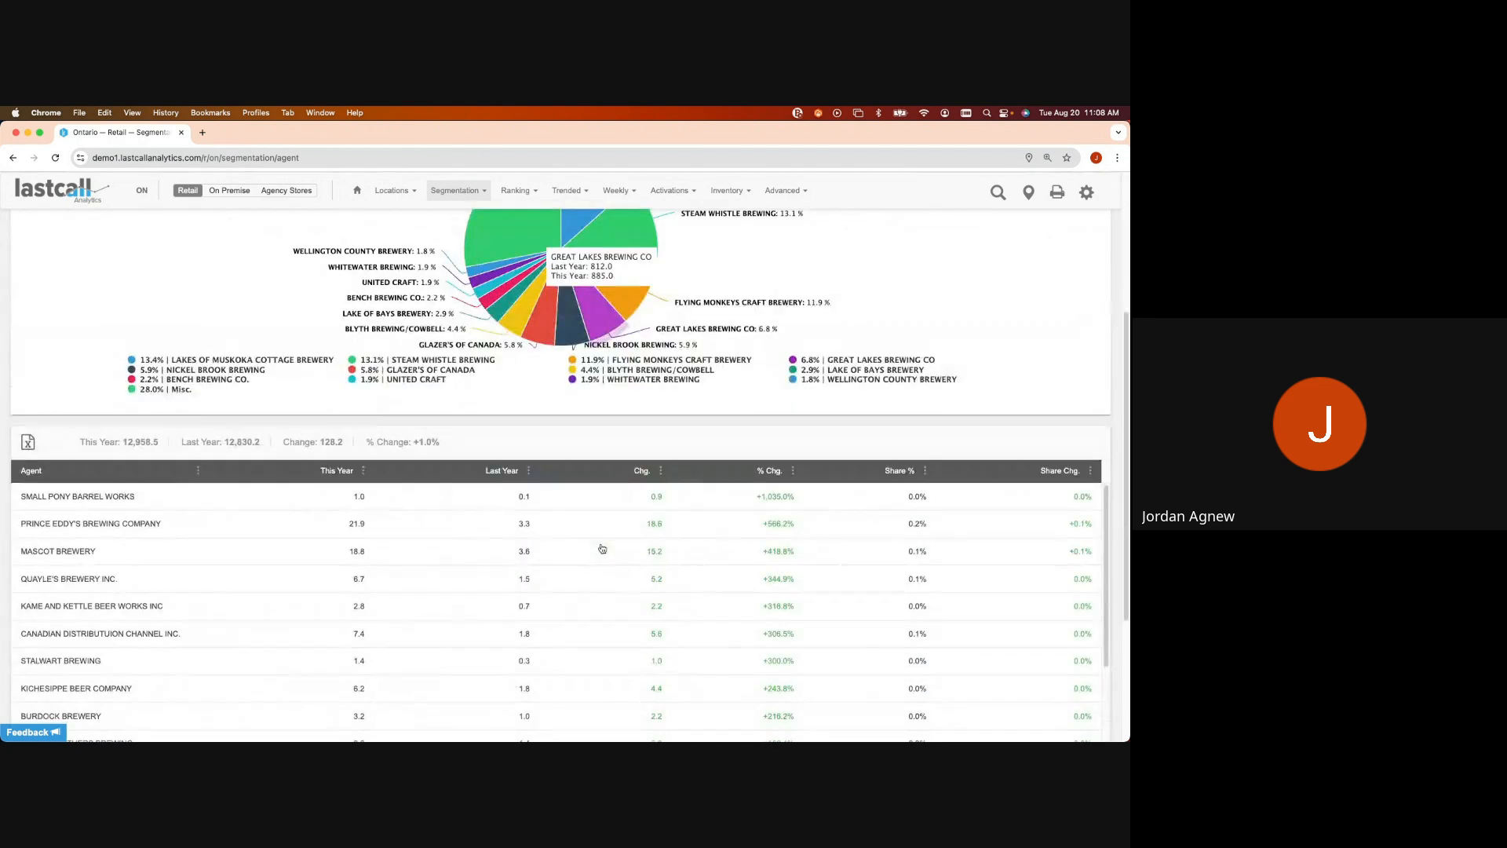
scroll(218, 587, "up", 3)
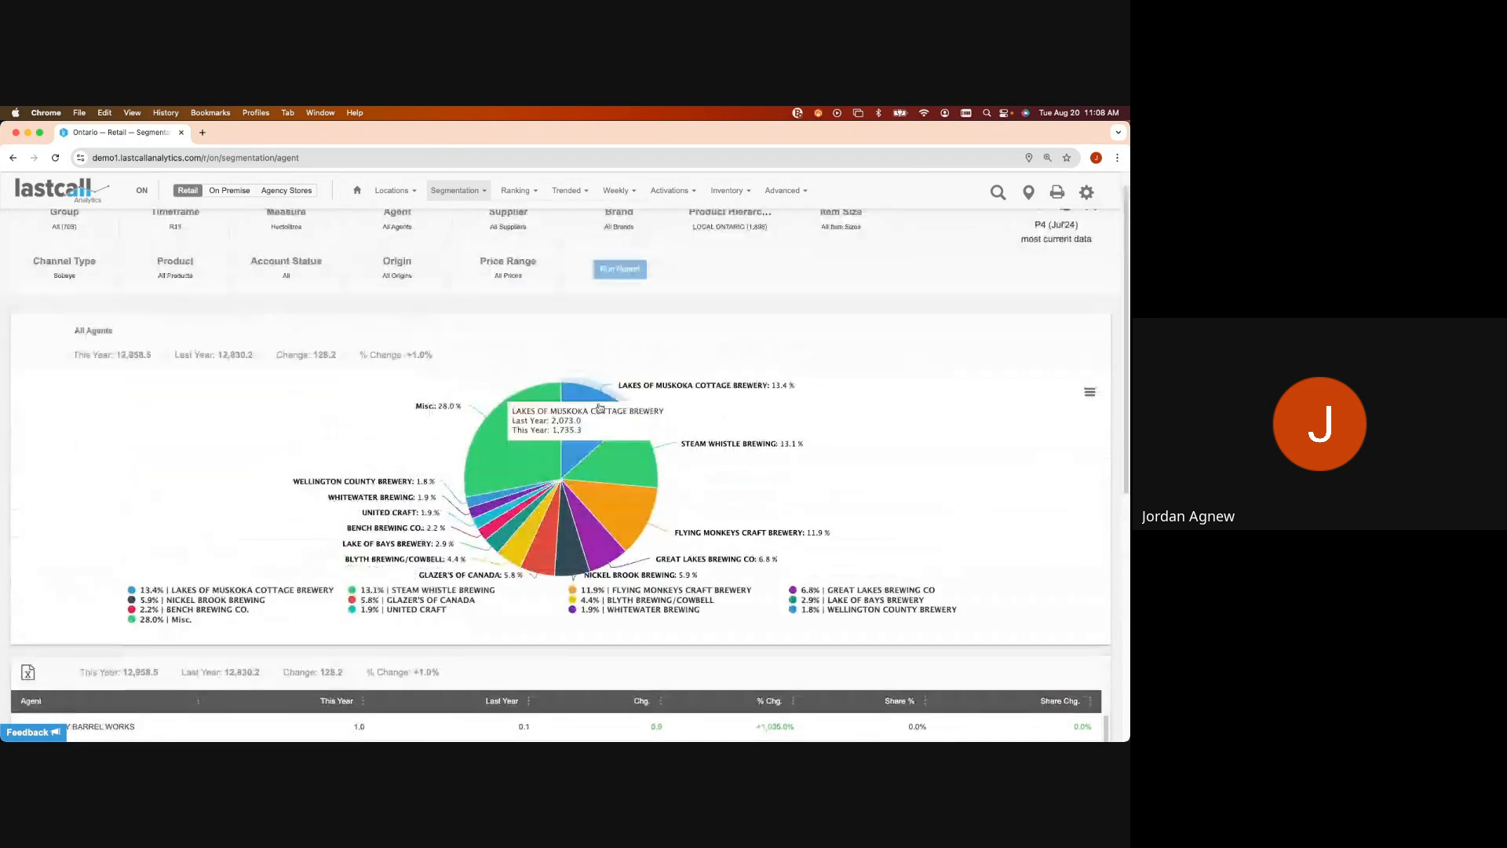
Step: Drill down into Great Lakes Brewing Co and its Great Lakes brand, and return to all agents
left_click(595, 534)
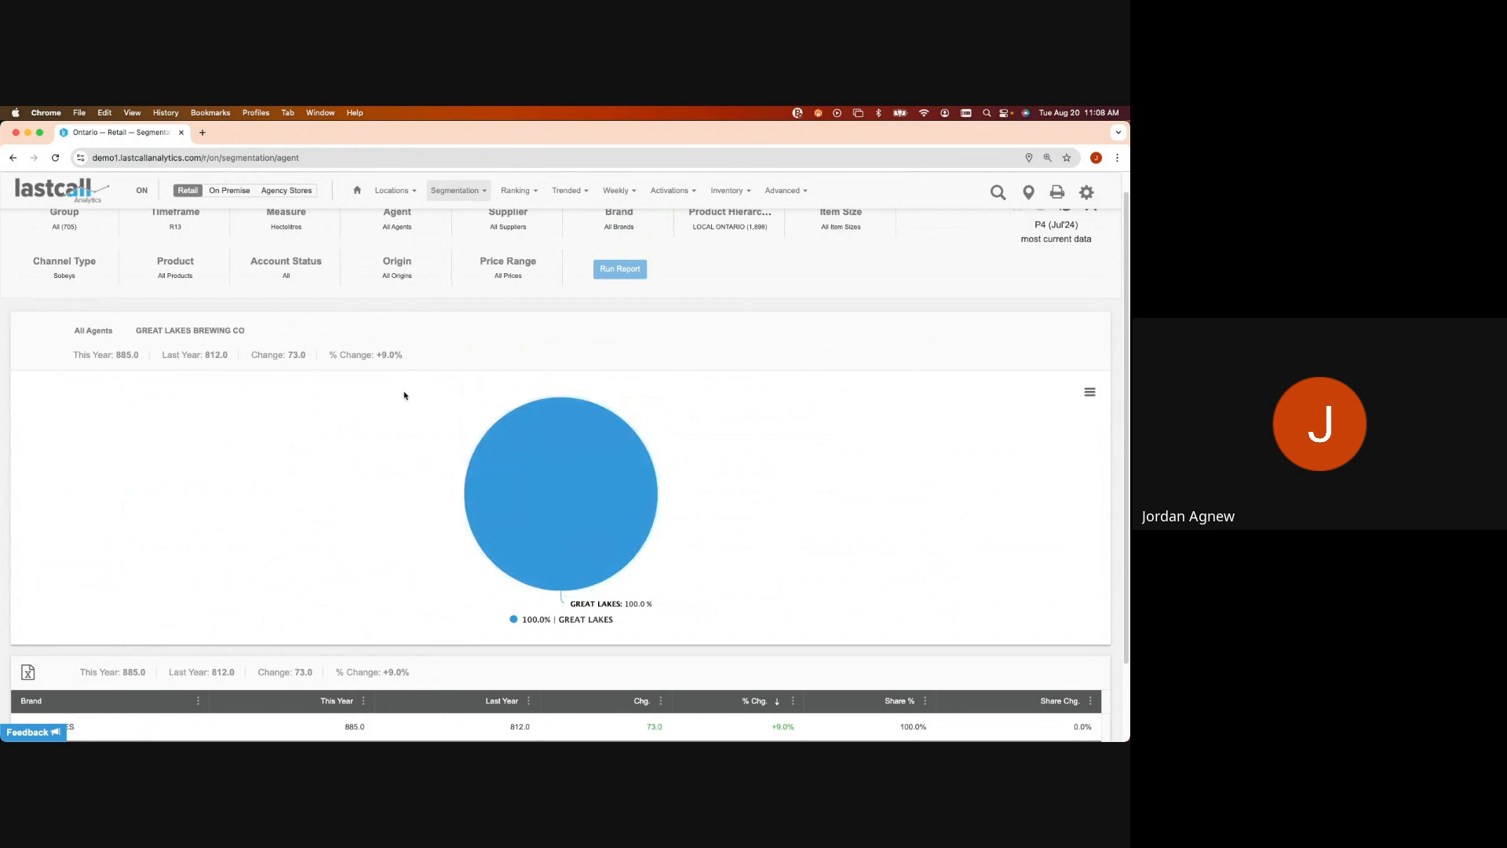
left_click(511, 496)
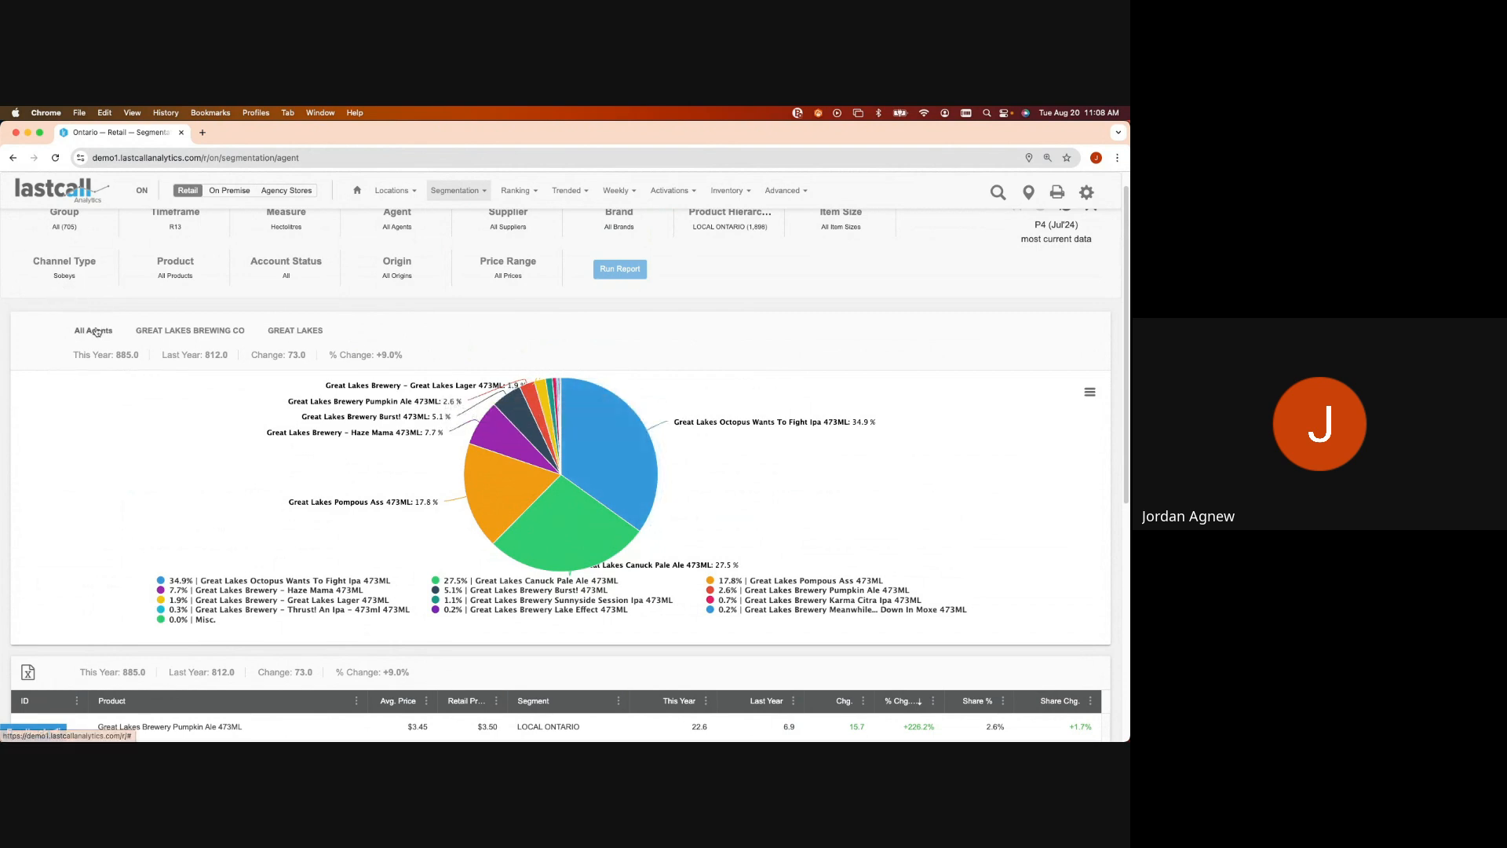
left_click(94, 332)
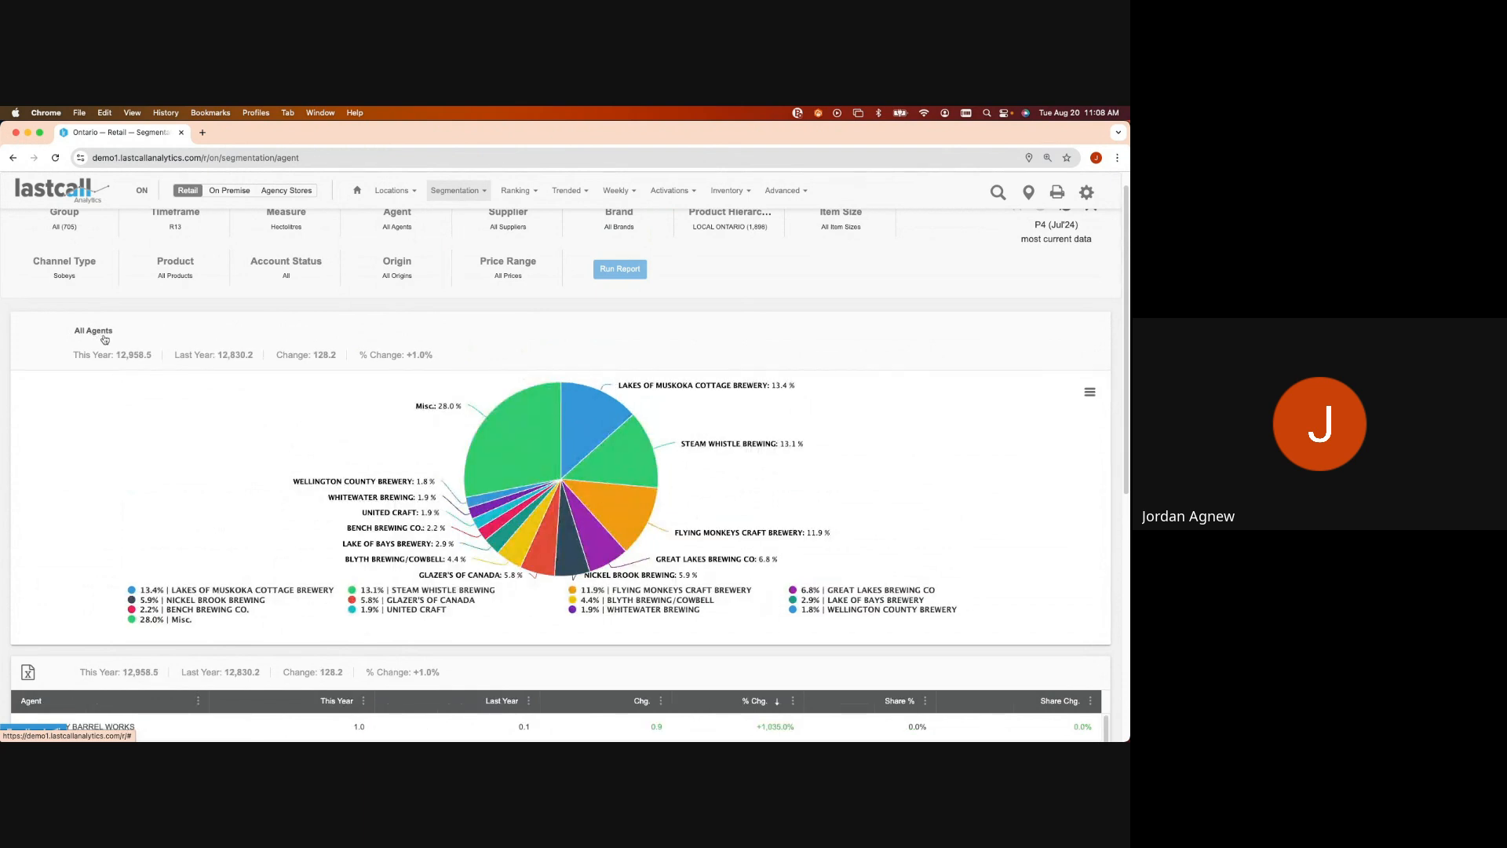
Step: Drill down into Steam Whistle Brewing and its Beau's brand, and review the product-level chart and table
left_click(624, 449)
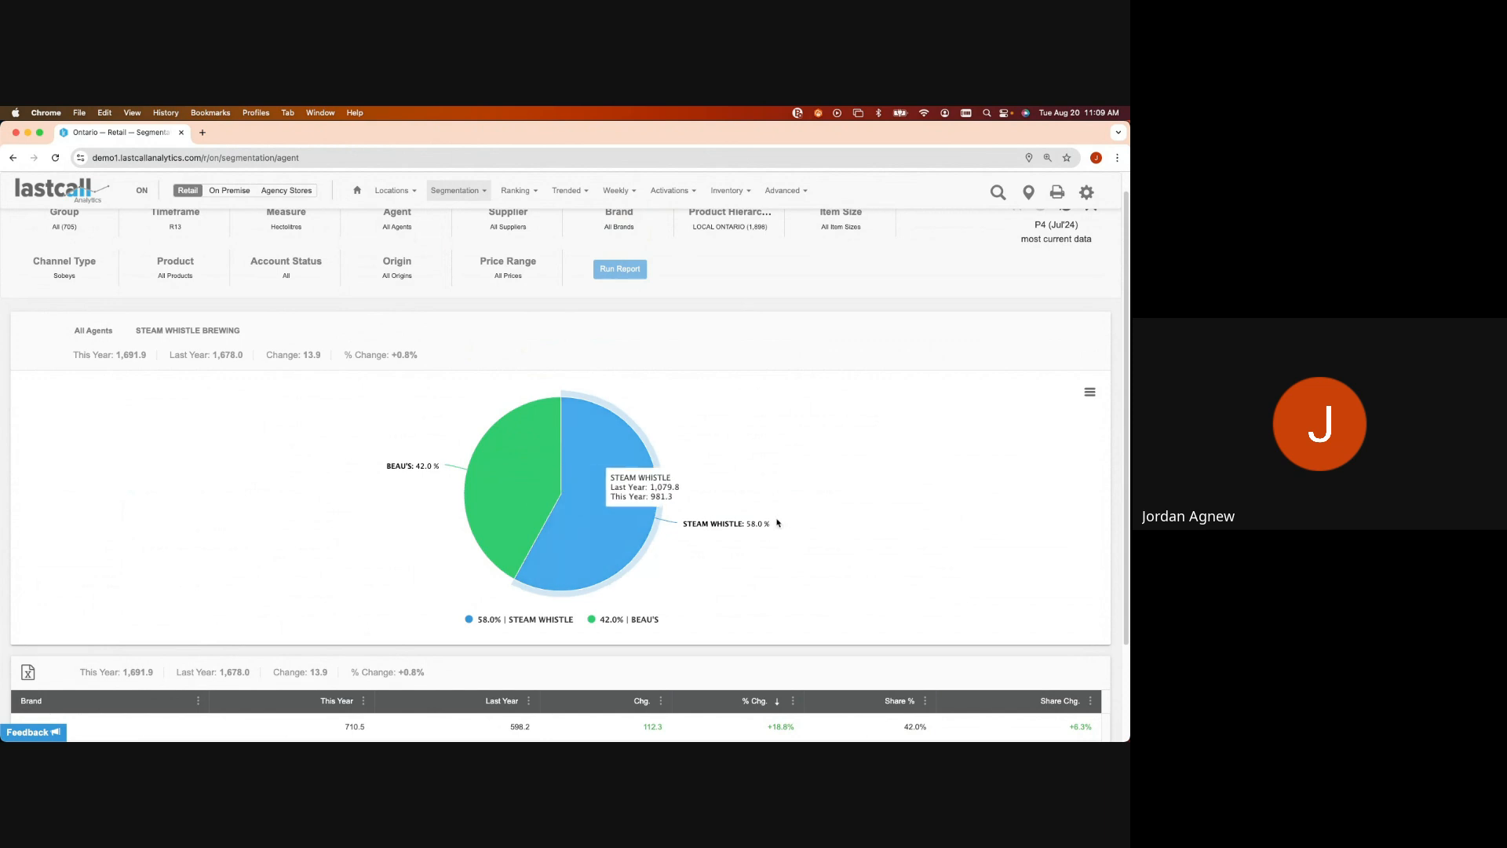
left_click(513, 520)
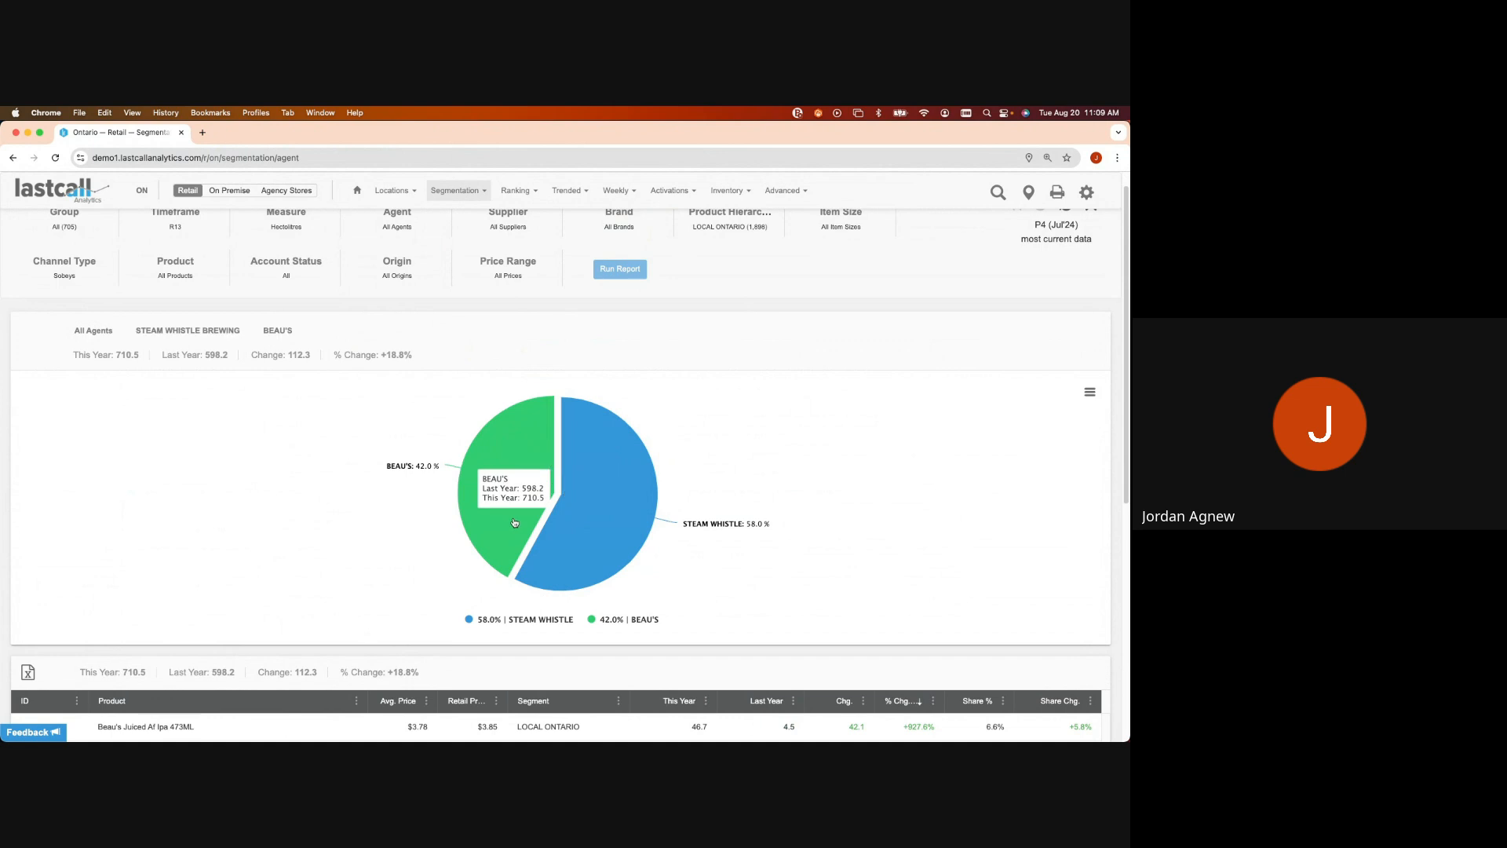
scroll(624, 475, "down", 3)
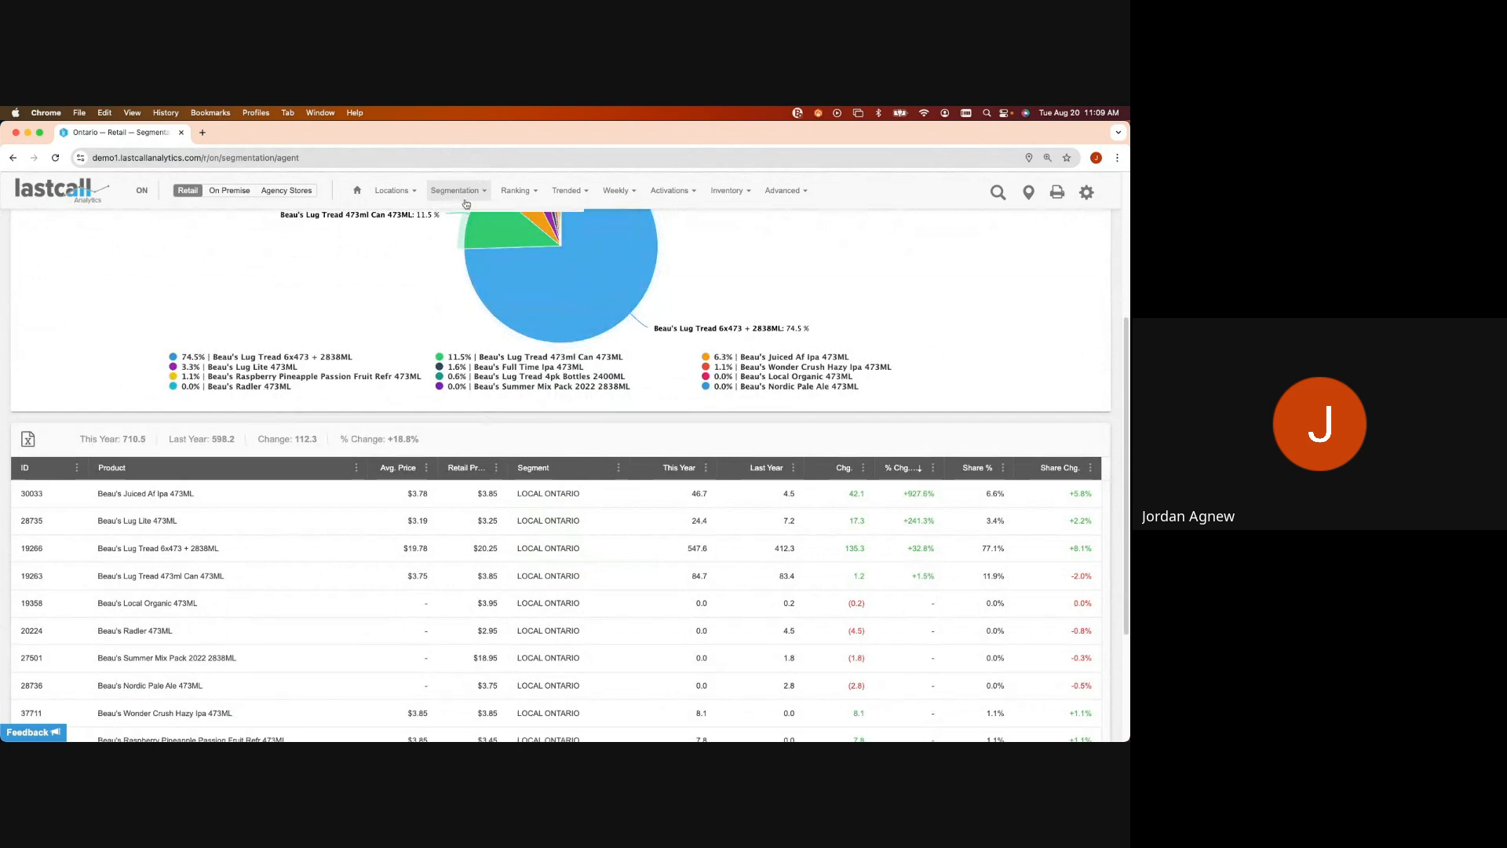
scroll(424, 463, "down", 2)
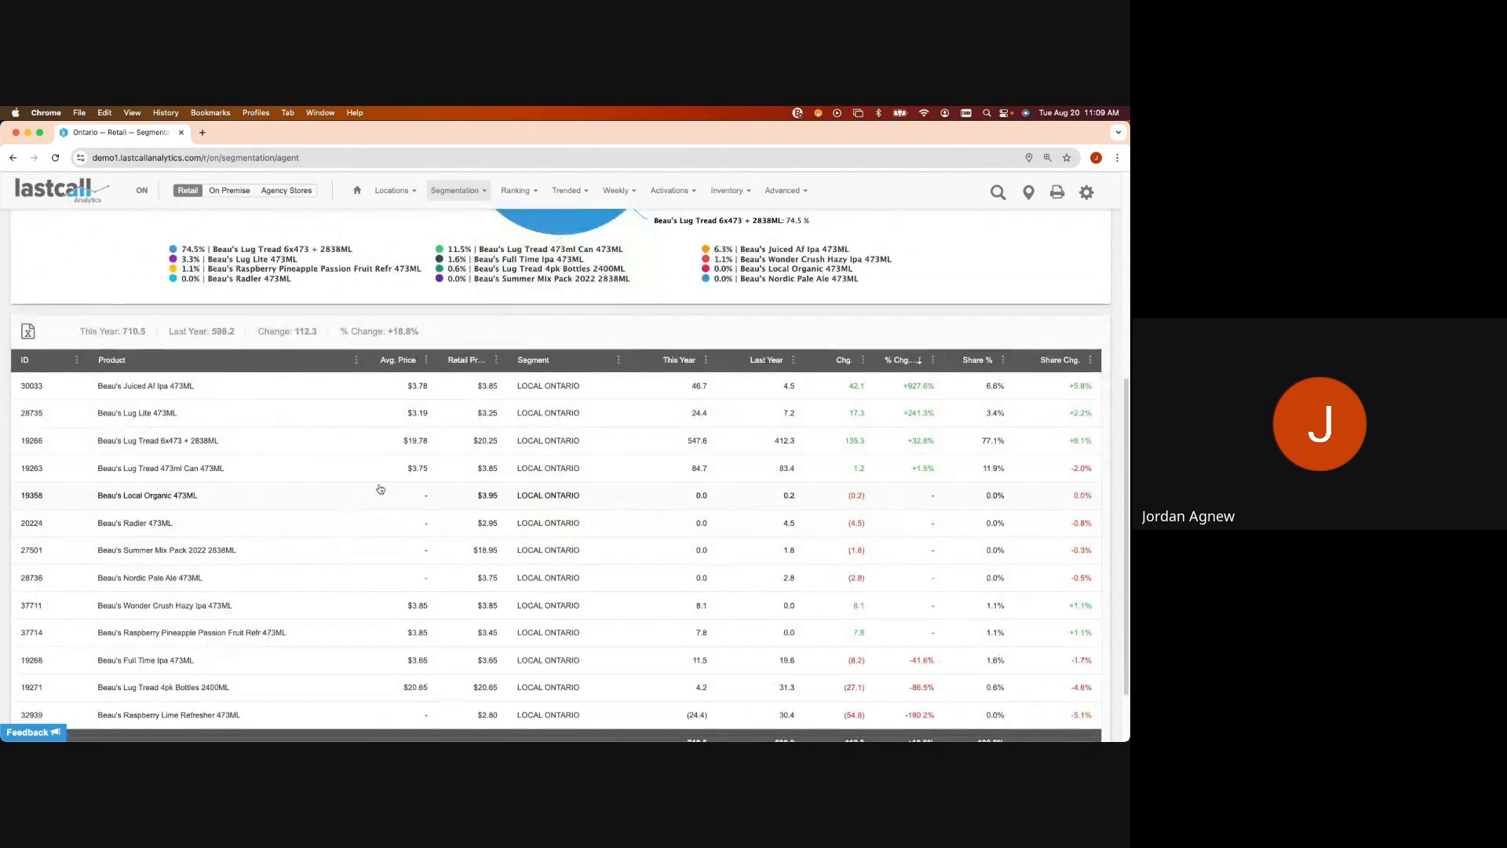
scroll(402, 597, "up", 1)
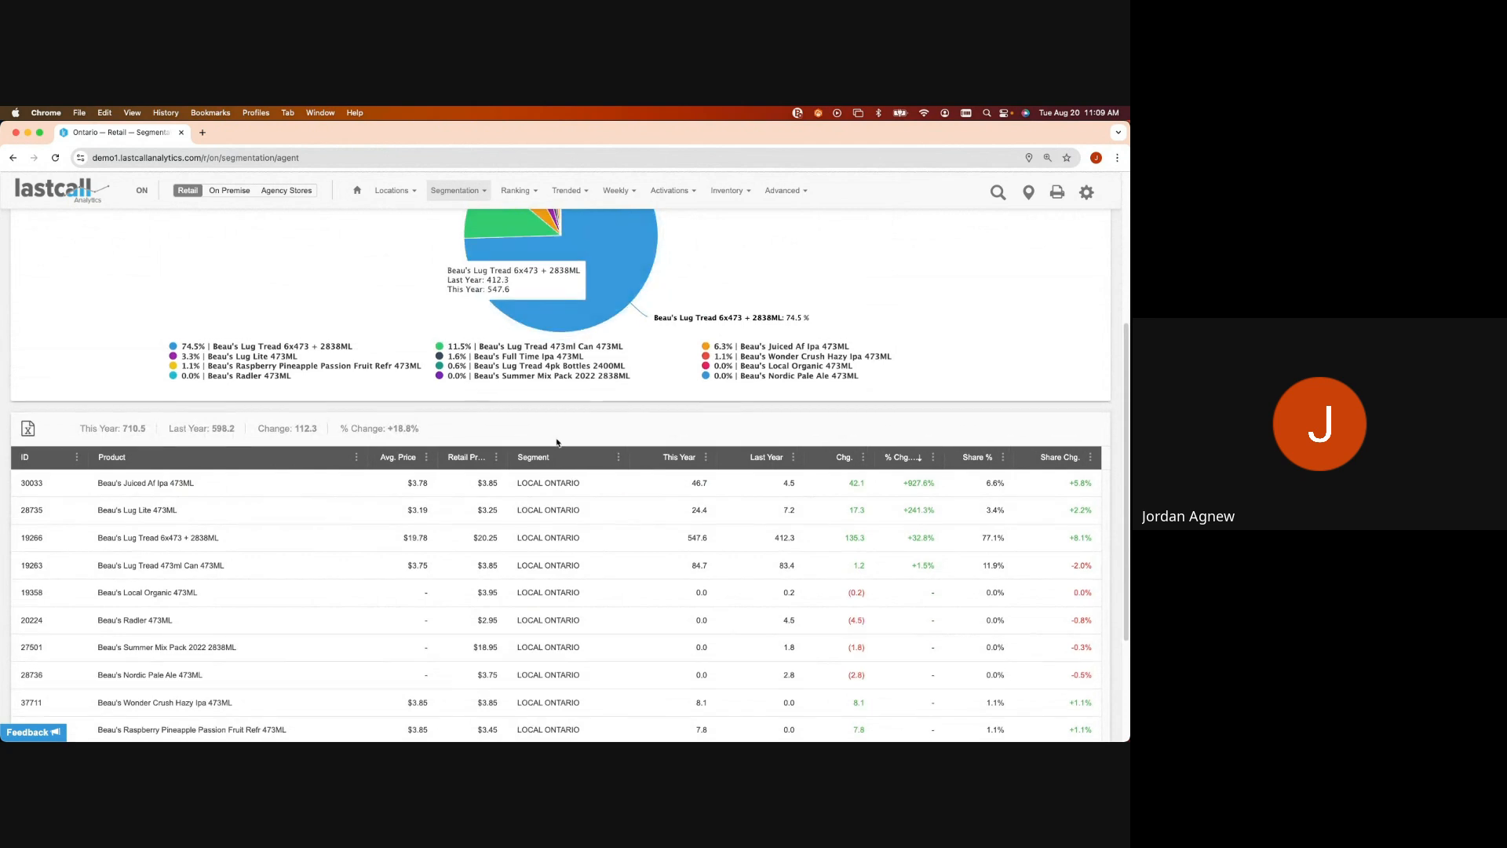
scroll(532, 460, "up", 3)
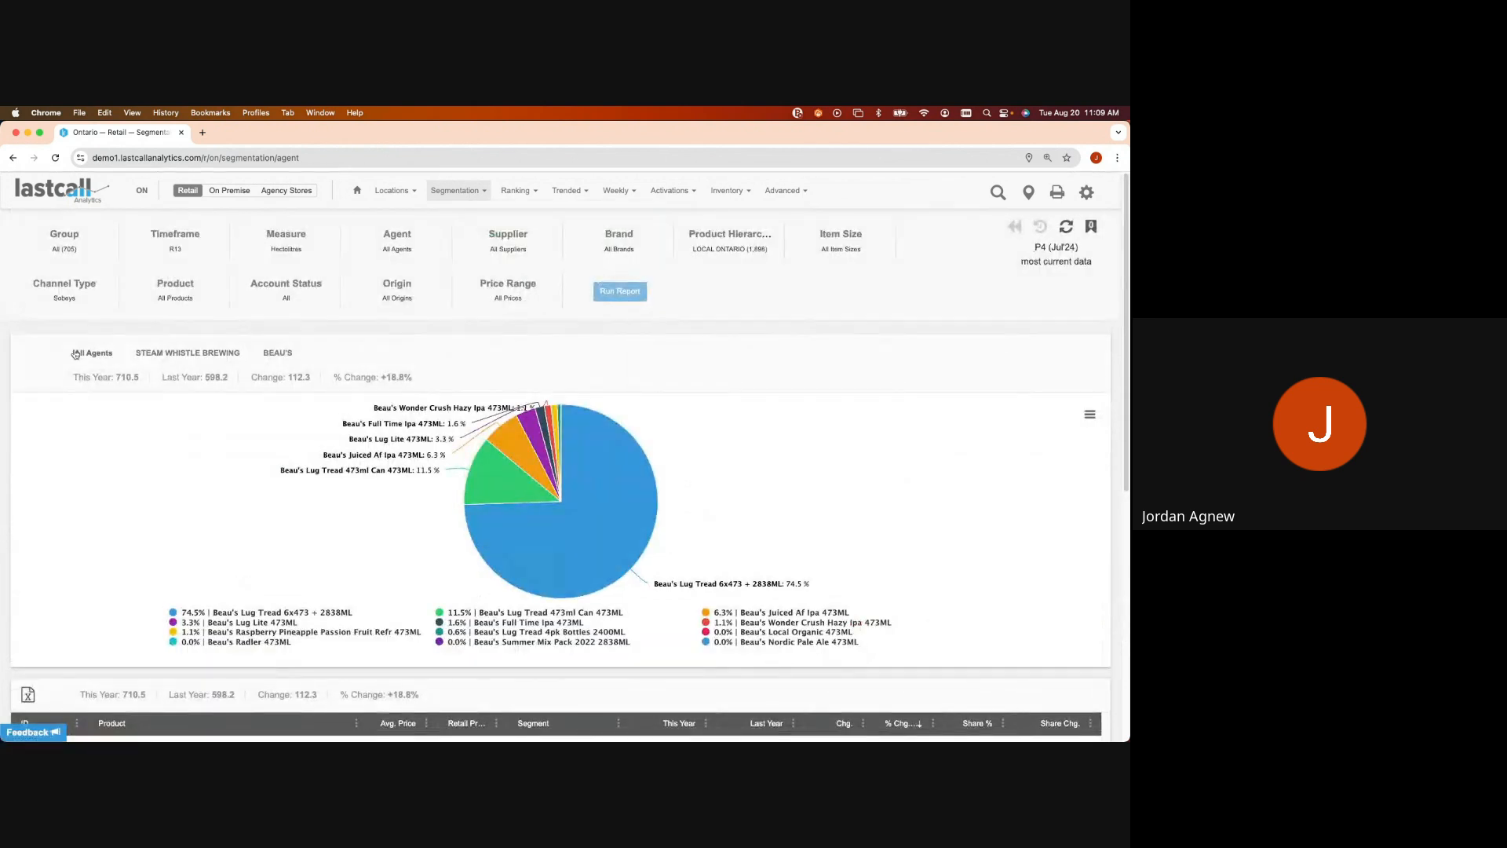
Step: Run the Supplier segmentation report with the product hierarchy set to California Red under Wine, Red Wine
left_click(455, 190)
left_click(471, 305)
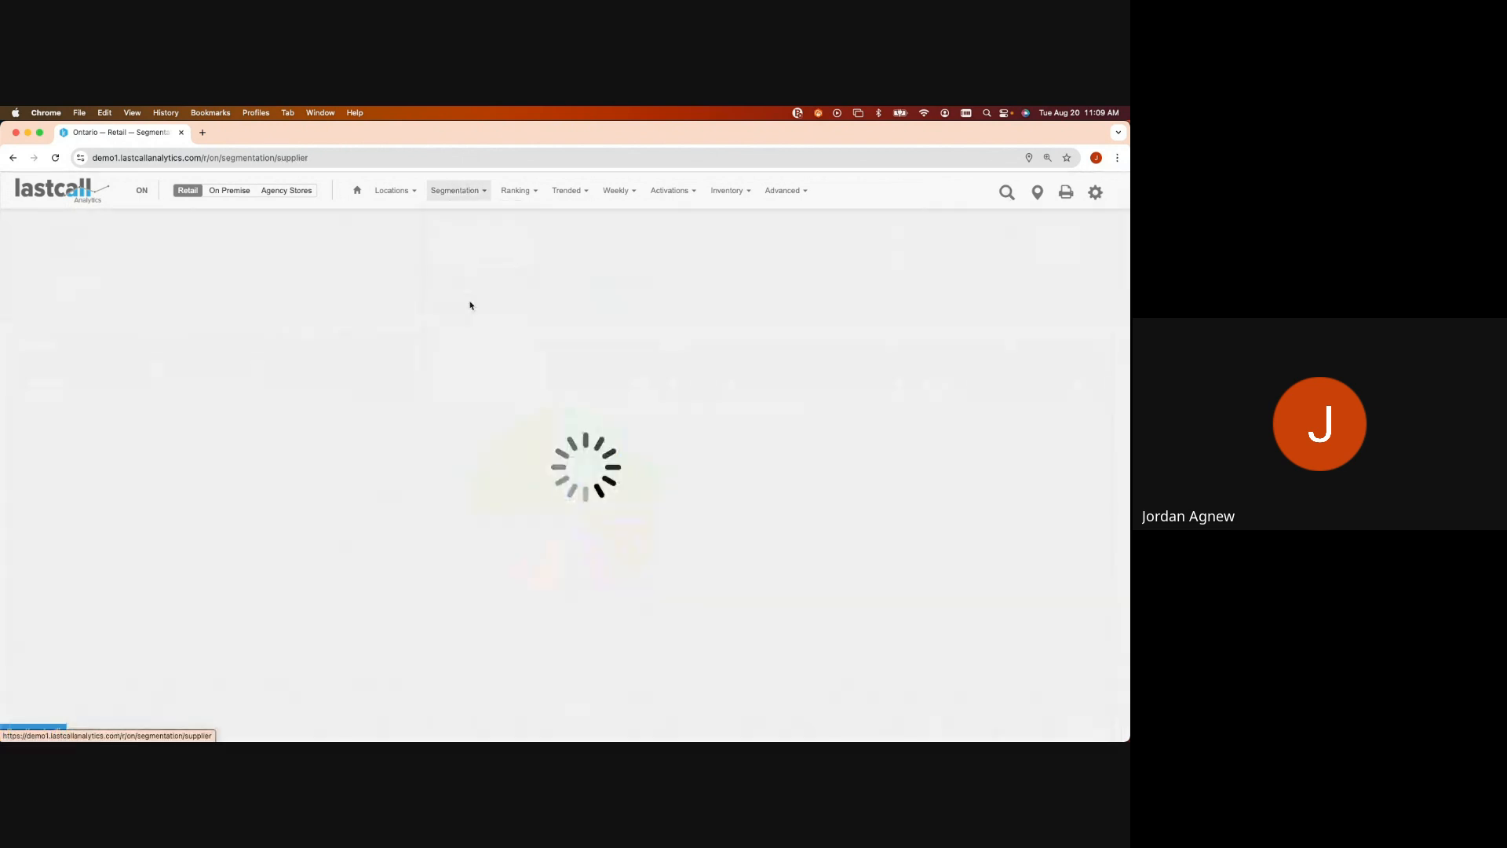
left_click(770, 233)
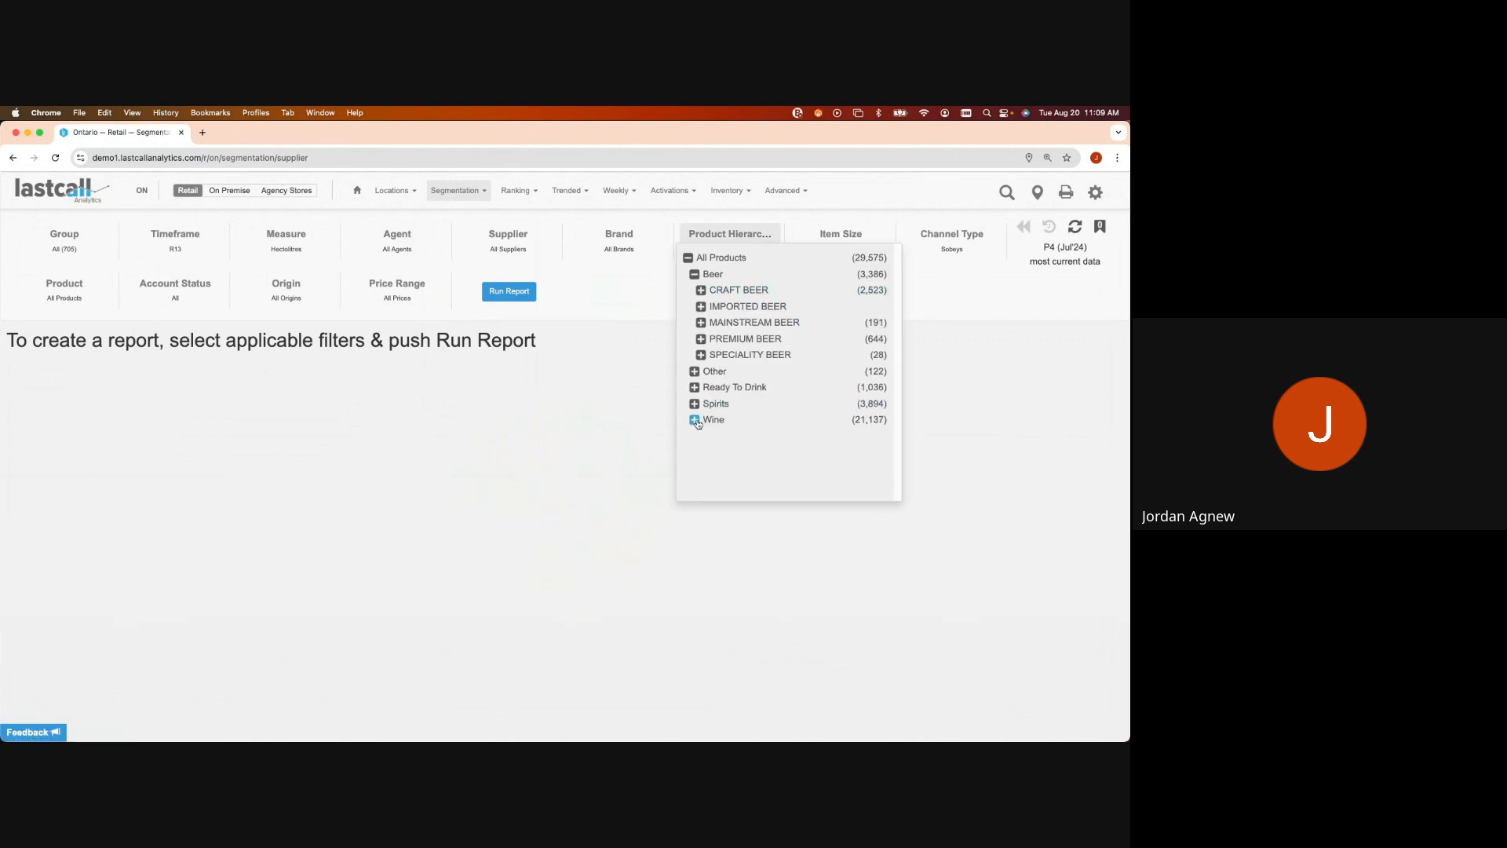
left_click(695, 420)
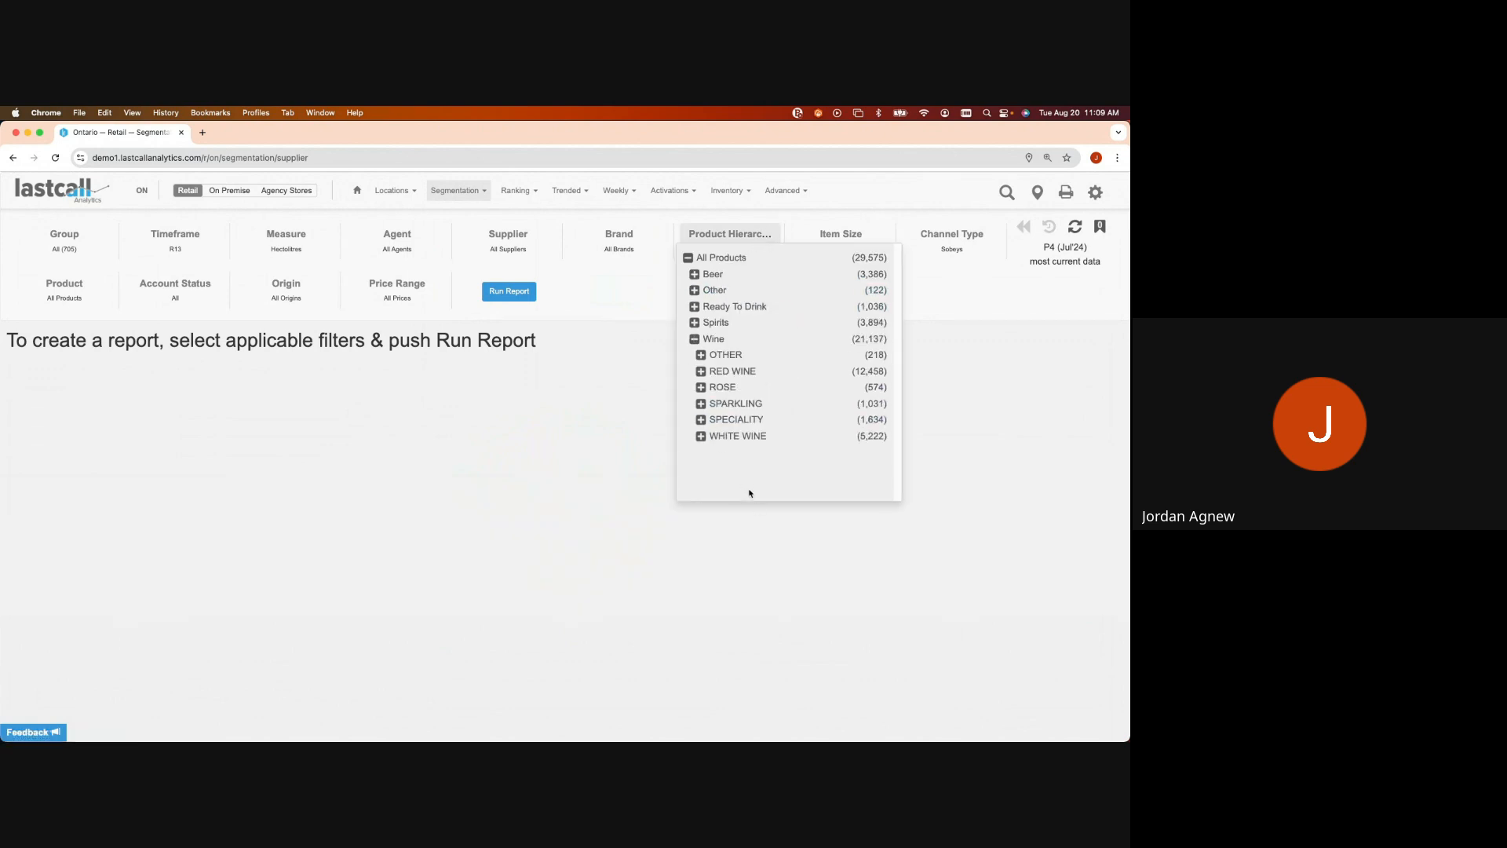
left_click(700, 372)
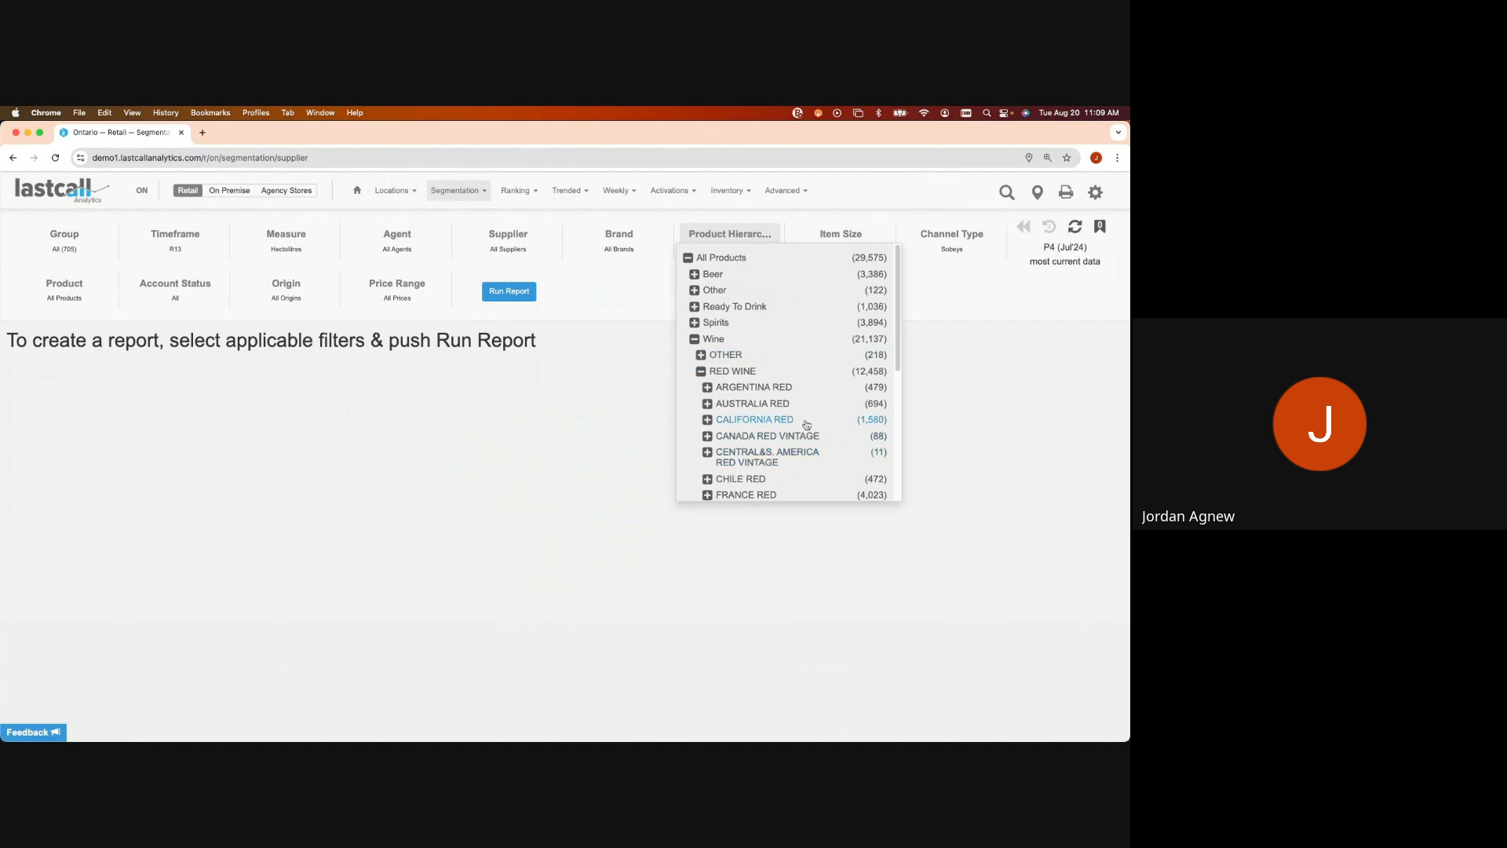
left_click(778, 422)
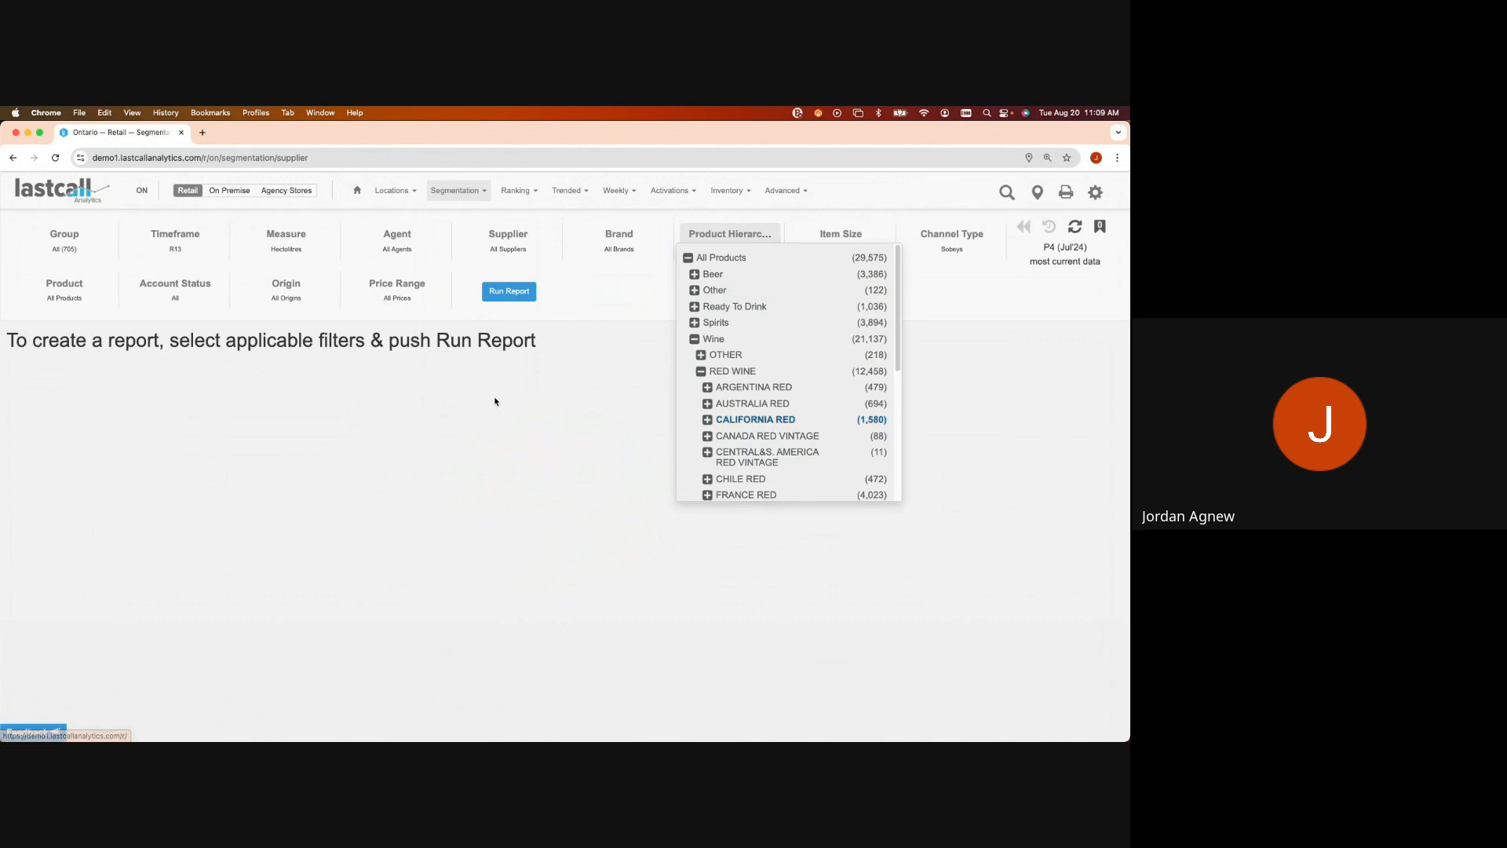
left_click(507, 293)
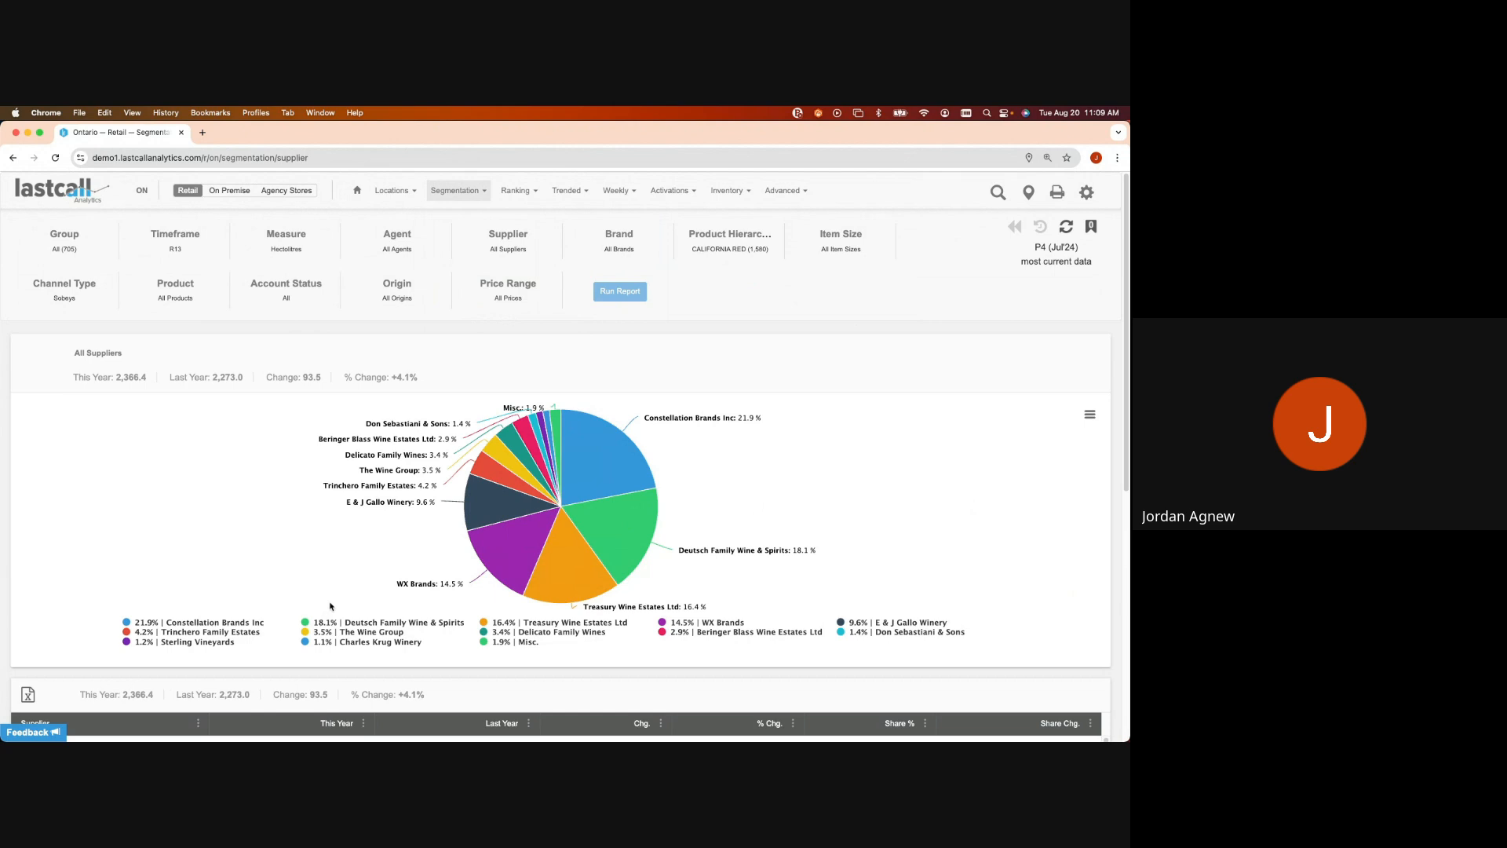
scroll(369, 592, "down", 3)
scroll(380, 589, "up", 3)
left_click(484, 192)
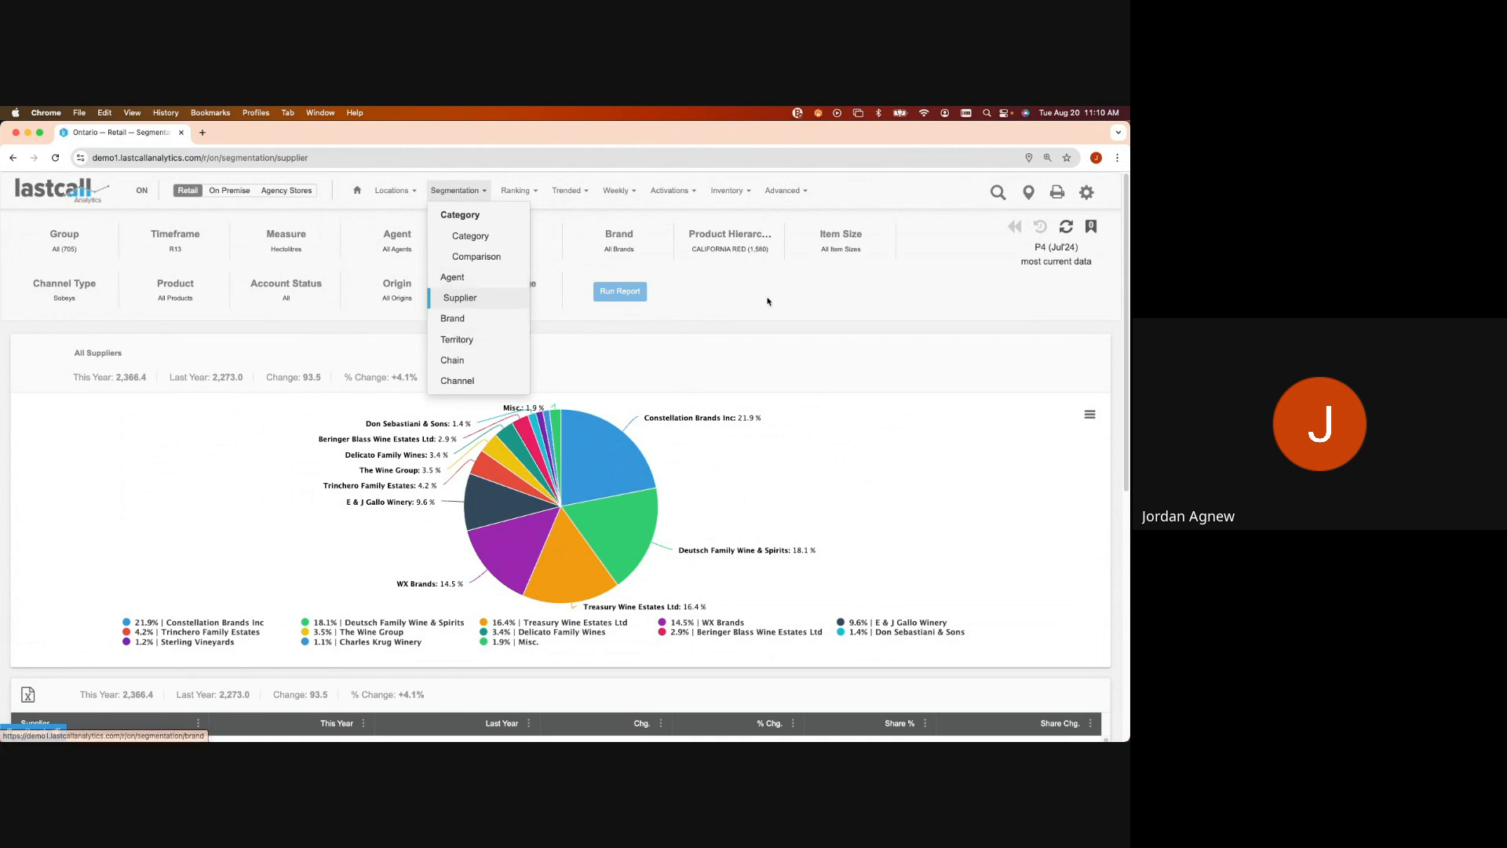
left_click(692, 323)
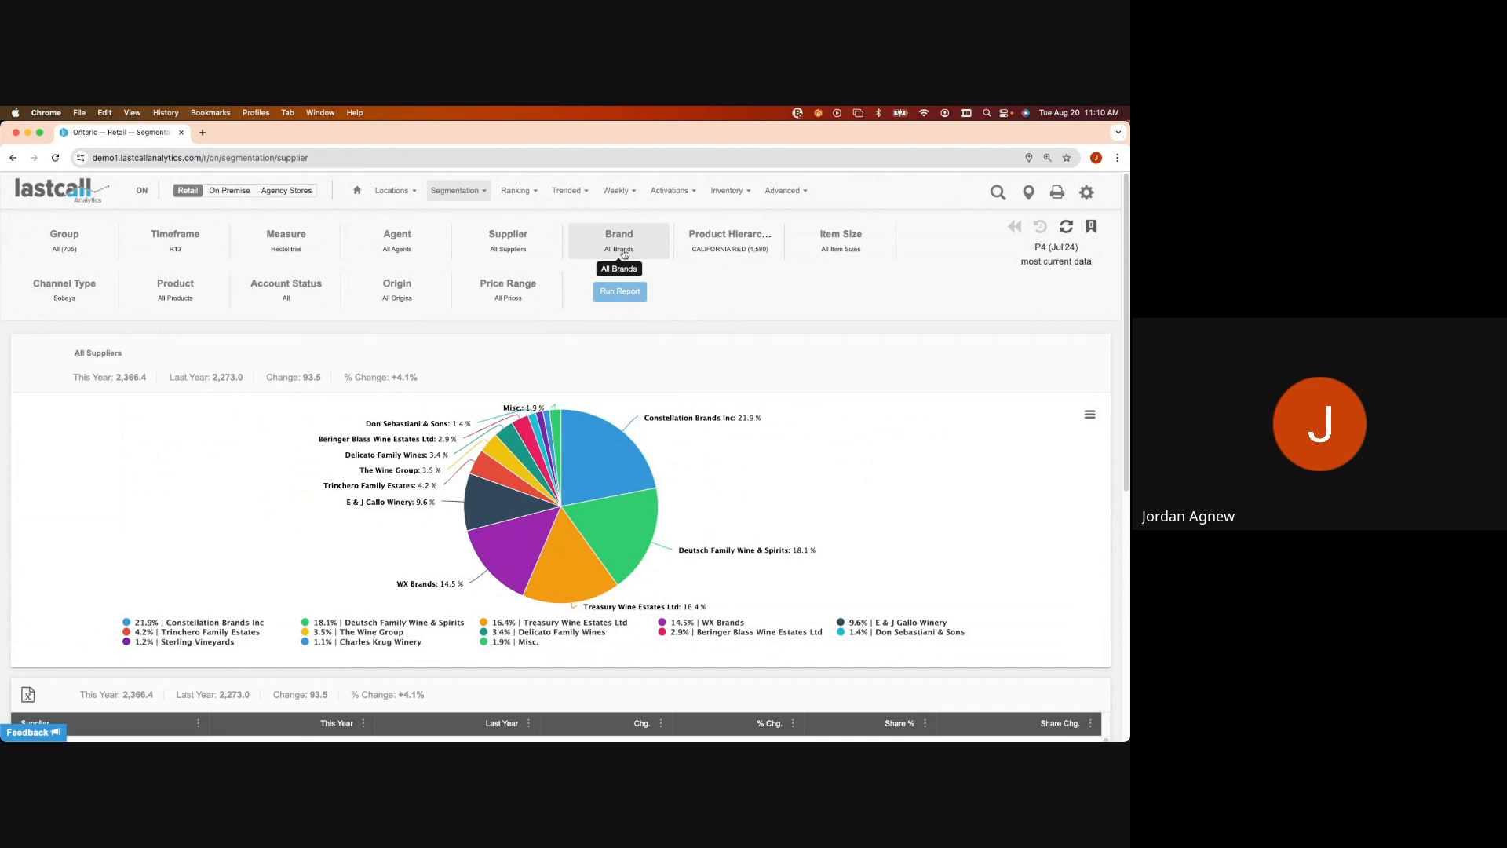
left_click(402, 245)
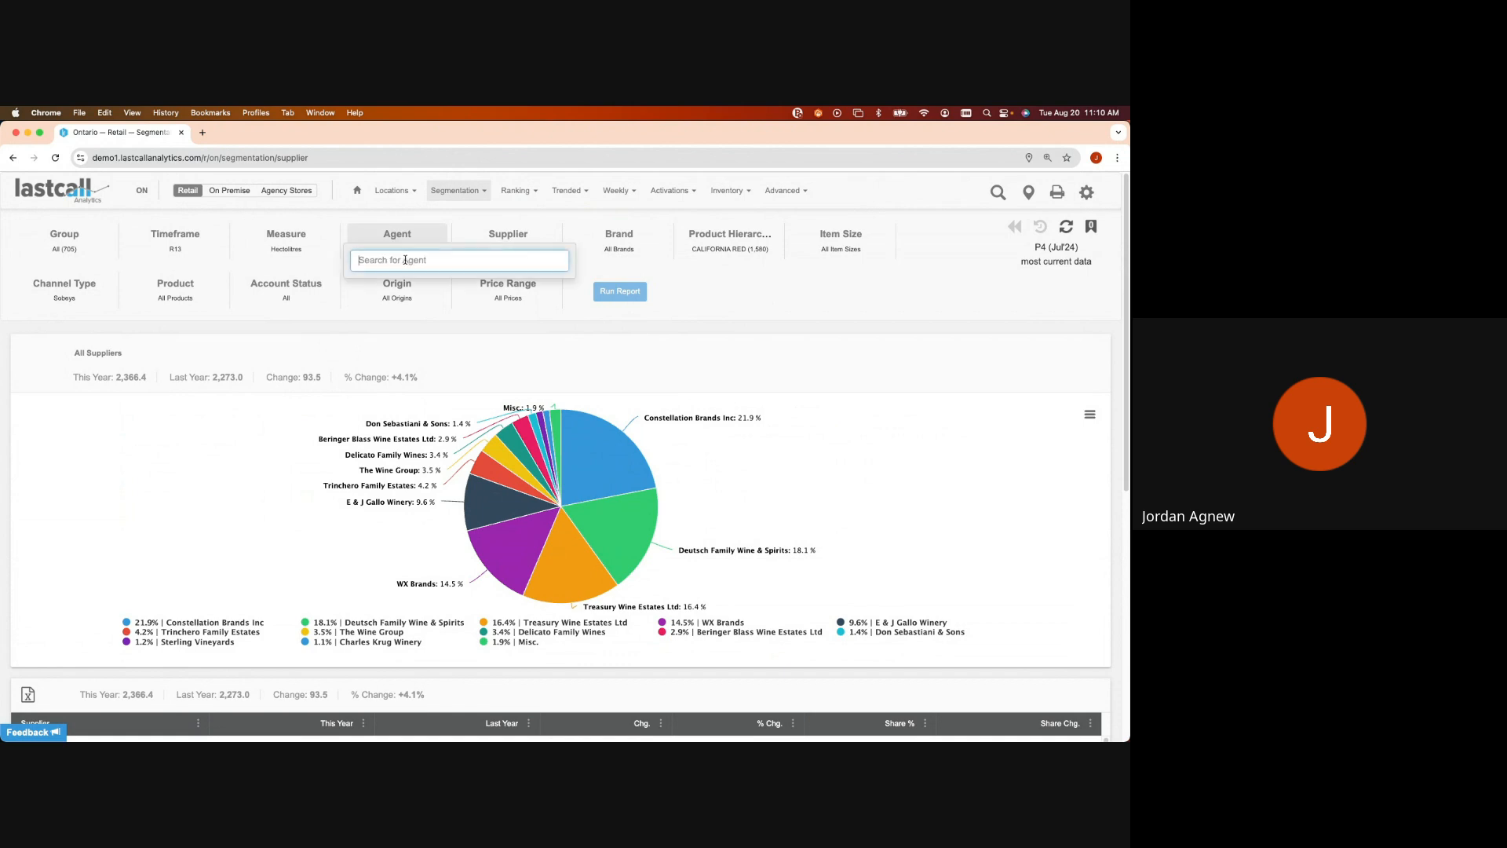
left_click(701, 287)
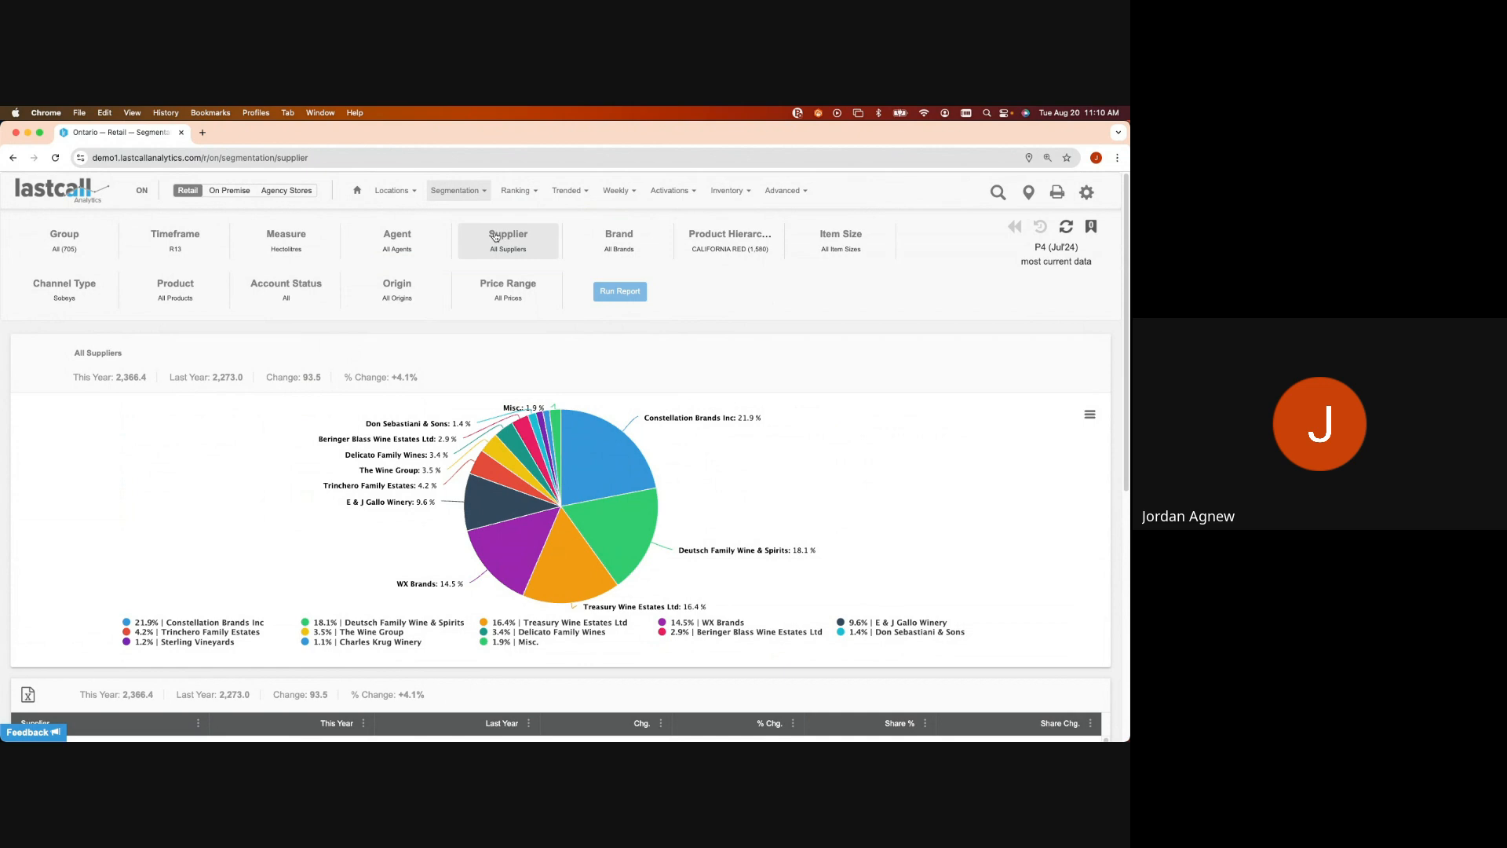
left_click(636, 244)
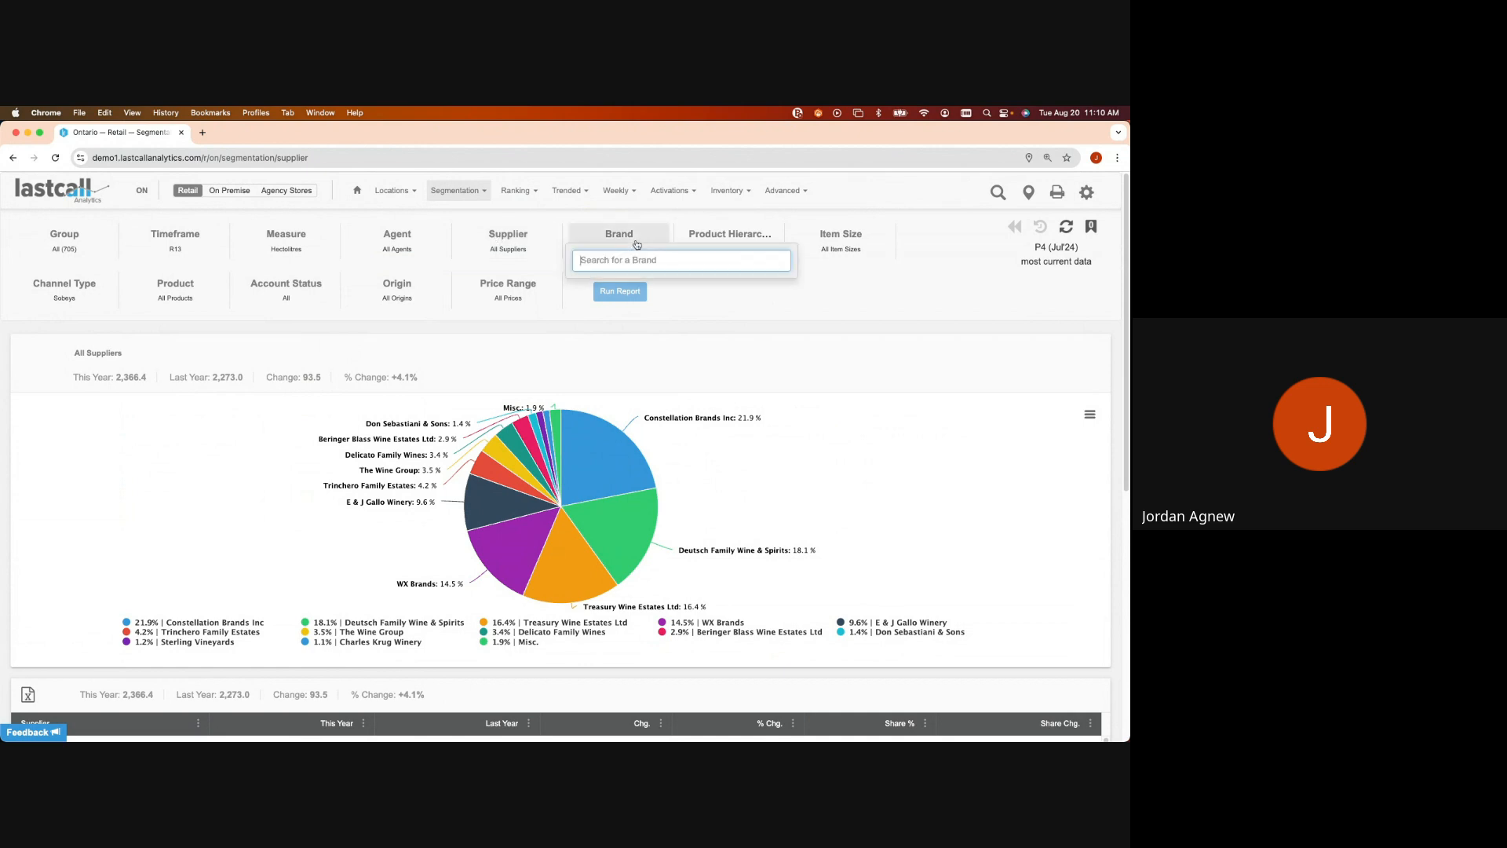
left_click(792, 322)
Step: Open the Item ranking report and set its supplier filter to Constellation Brands Inc
left_click(511, 190)
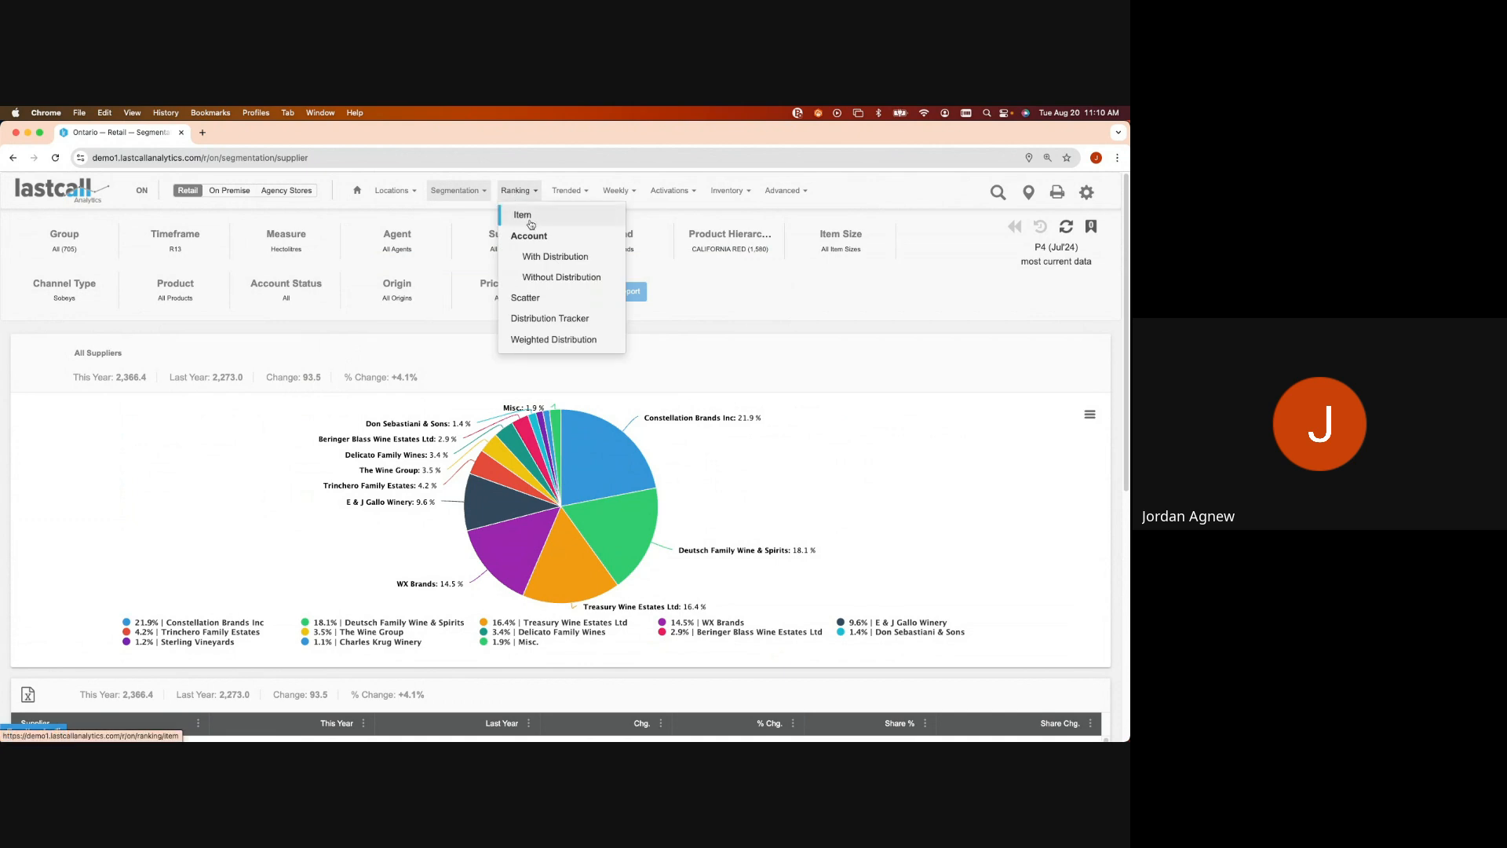
left_click(530, 222)
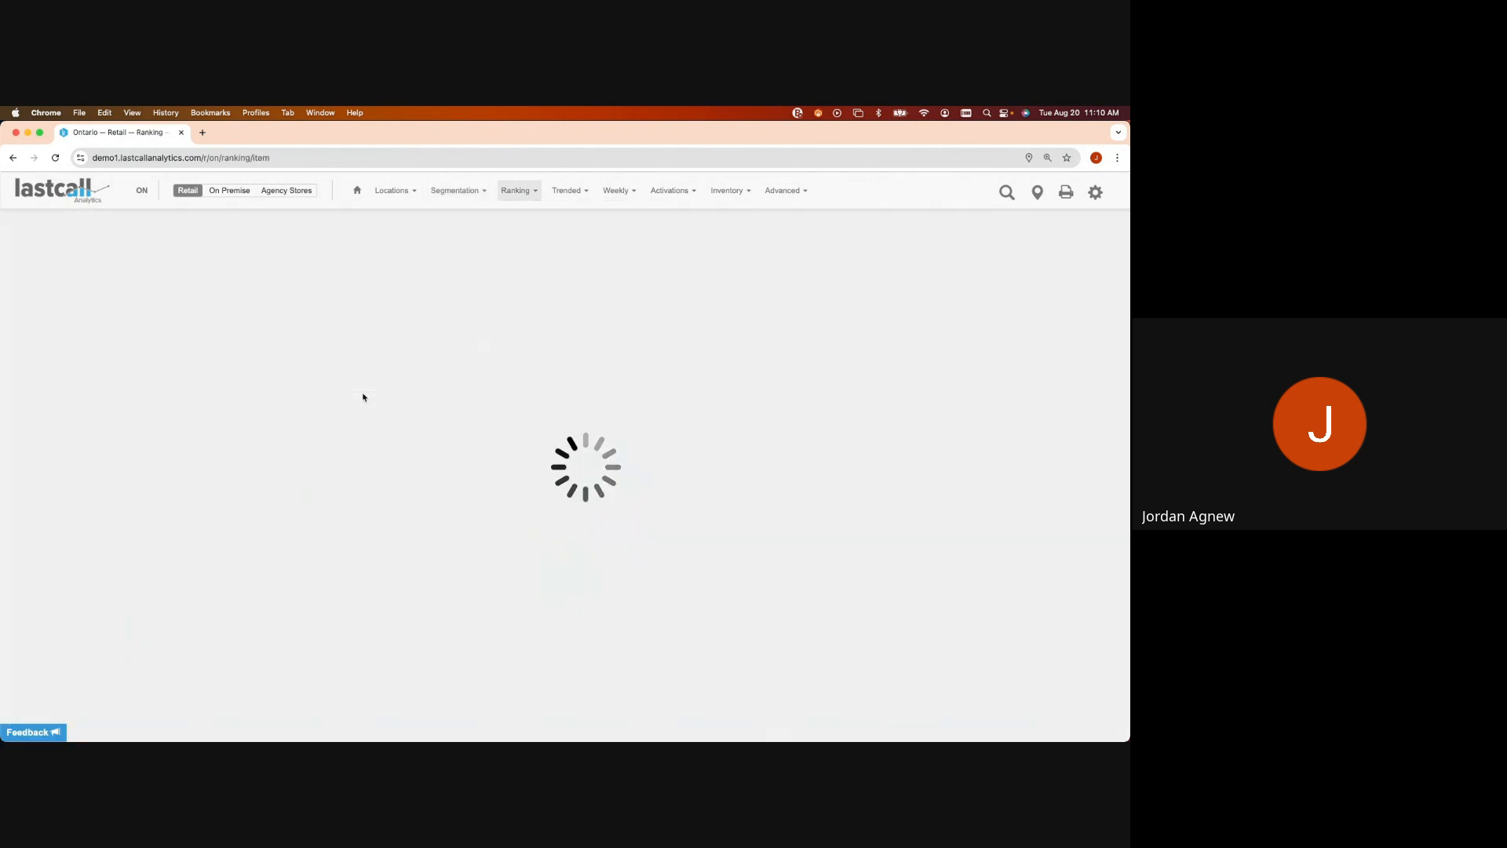
left_click(515, 234)
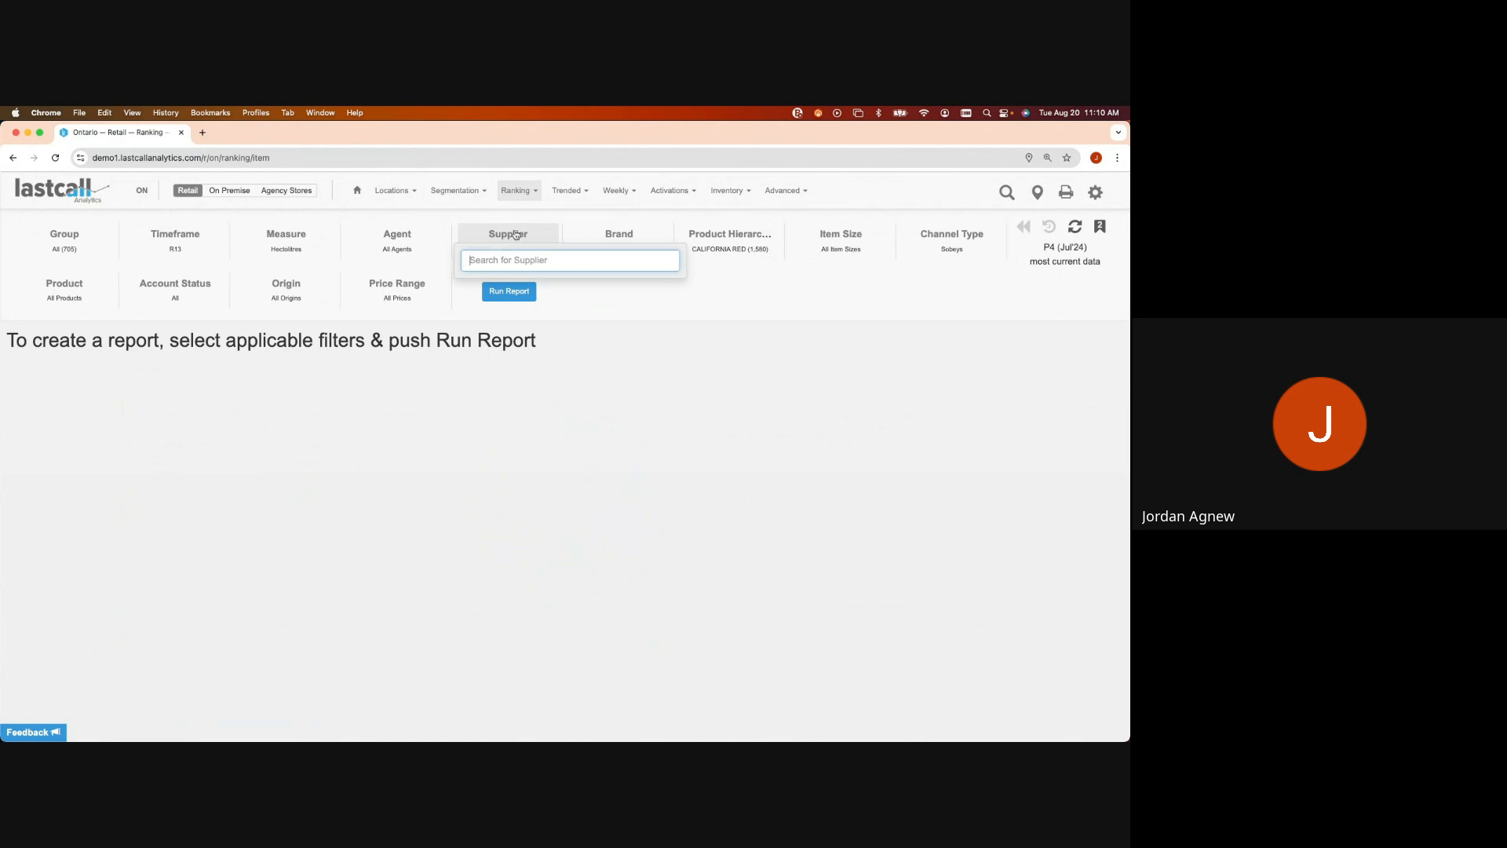
type("conste")
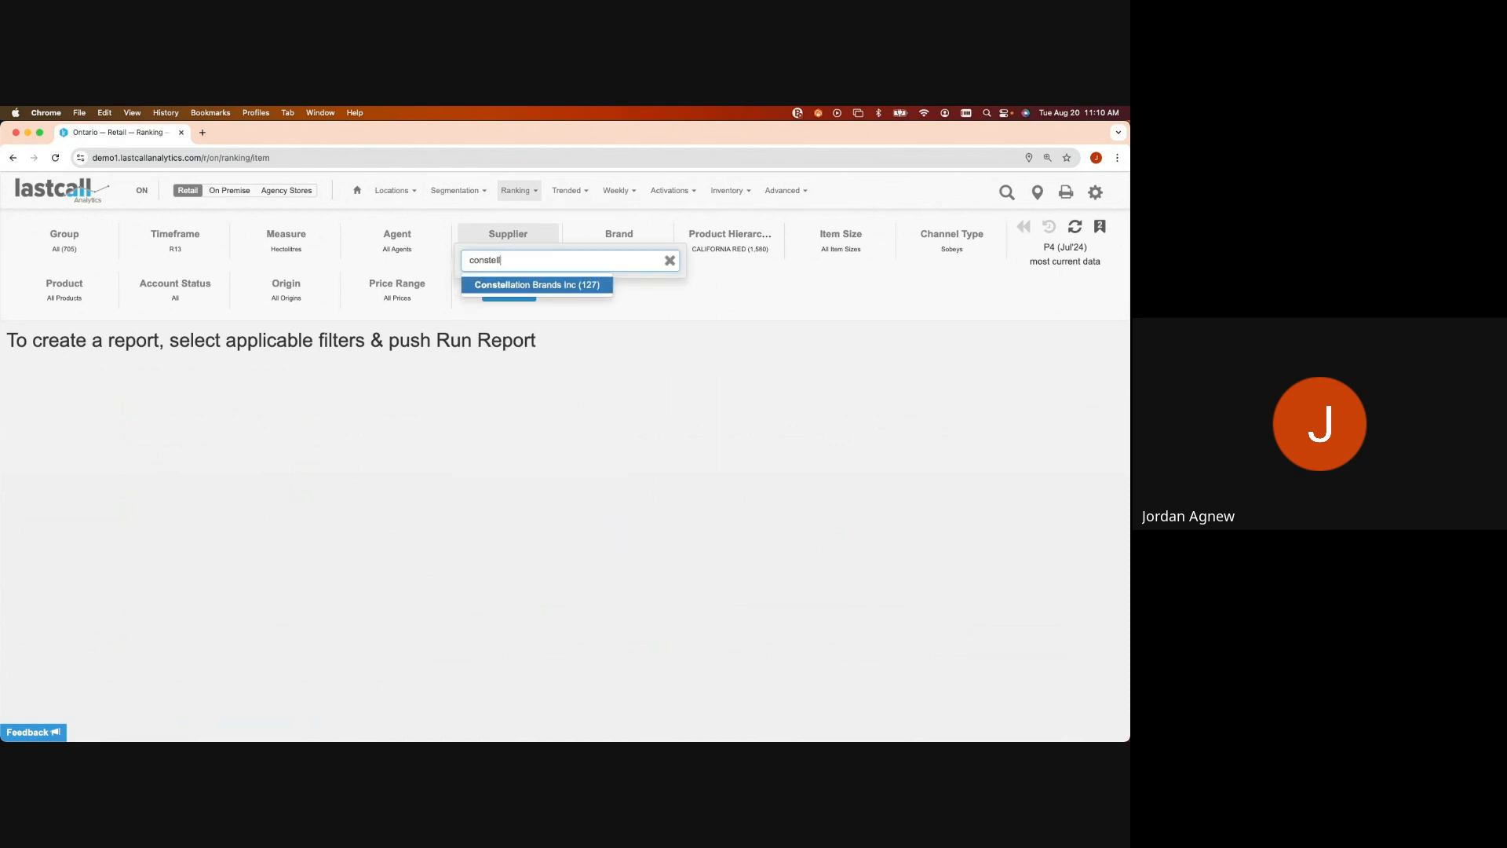
type("ll")
left_click(531, 284)
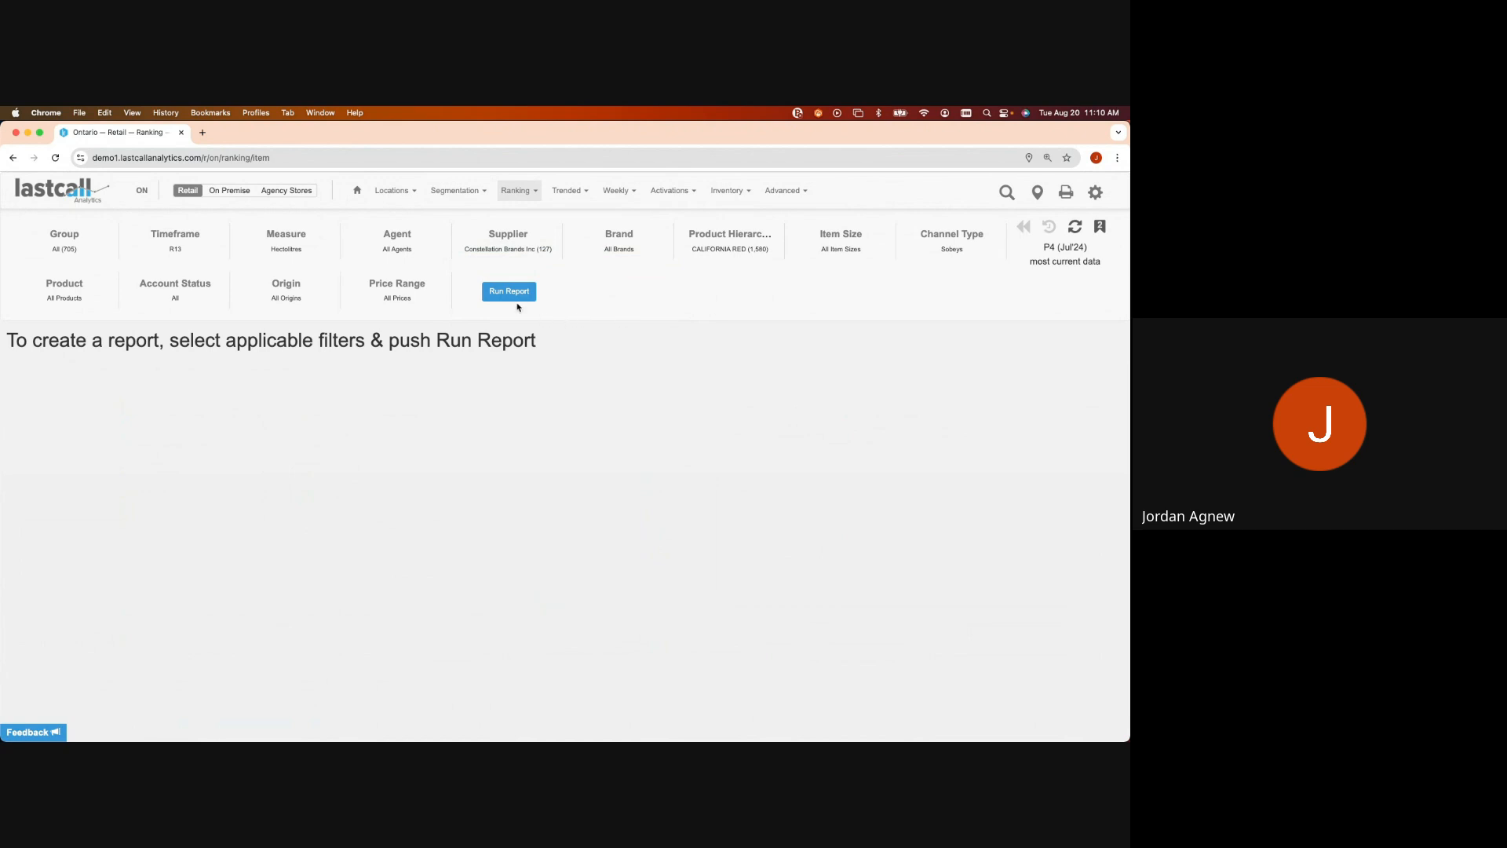
Step: Set the channel type to All and run the item ranking report
left_click(950, 237)
left_click(913, 256)
left_click(509, 291)
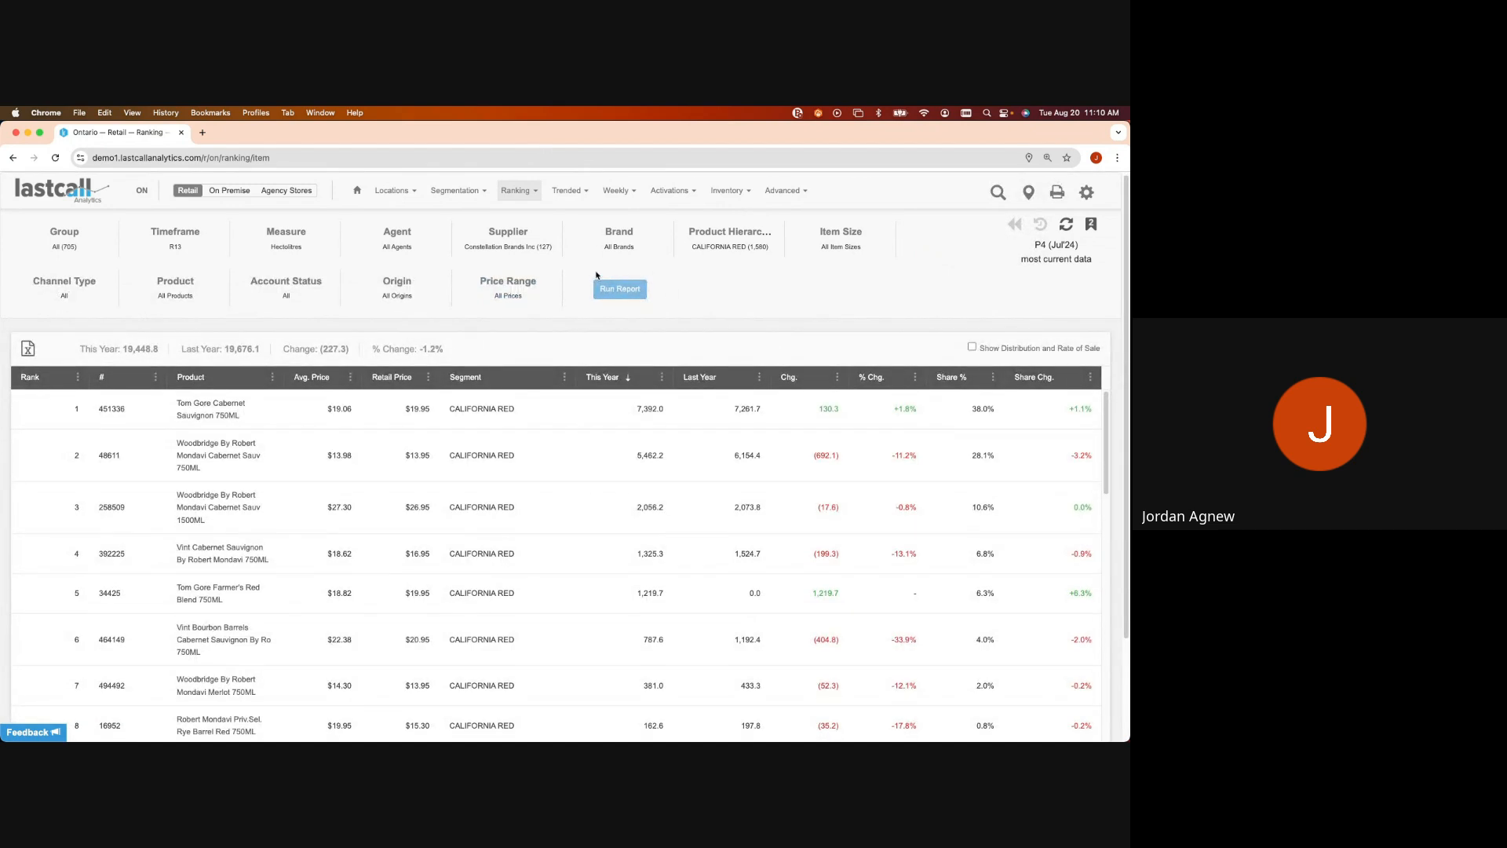
Step: Reset the supplier filter to All Suppliers and set the brand filter to Cowbell Brewing
left_click(536, 228)
left_click(473, 297)
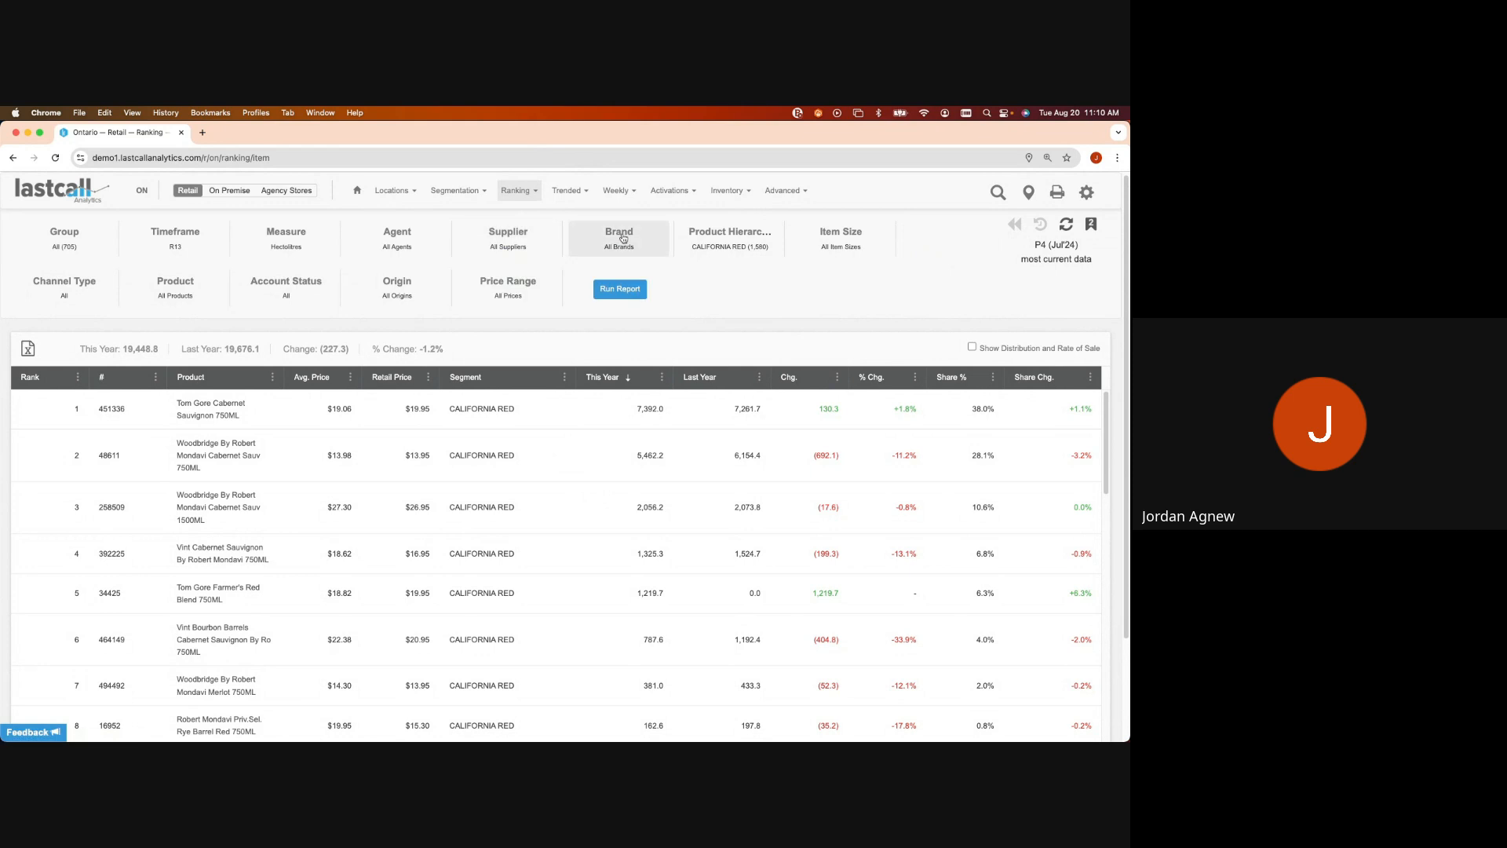
left_click(617, 234)
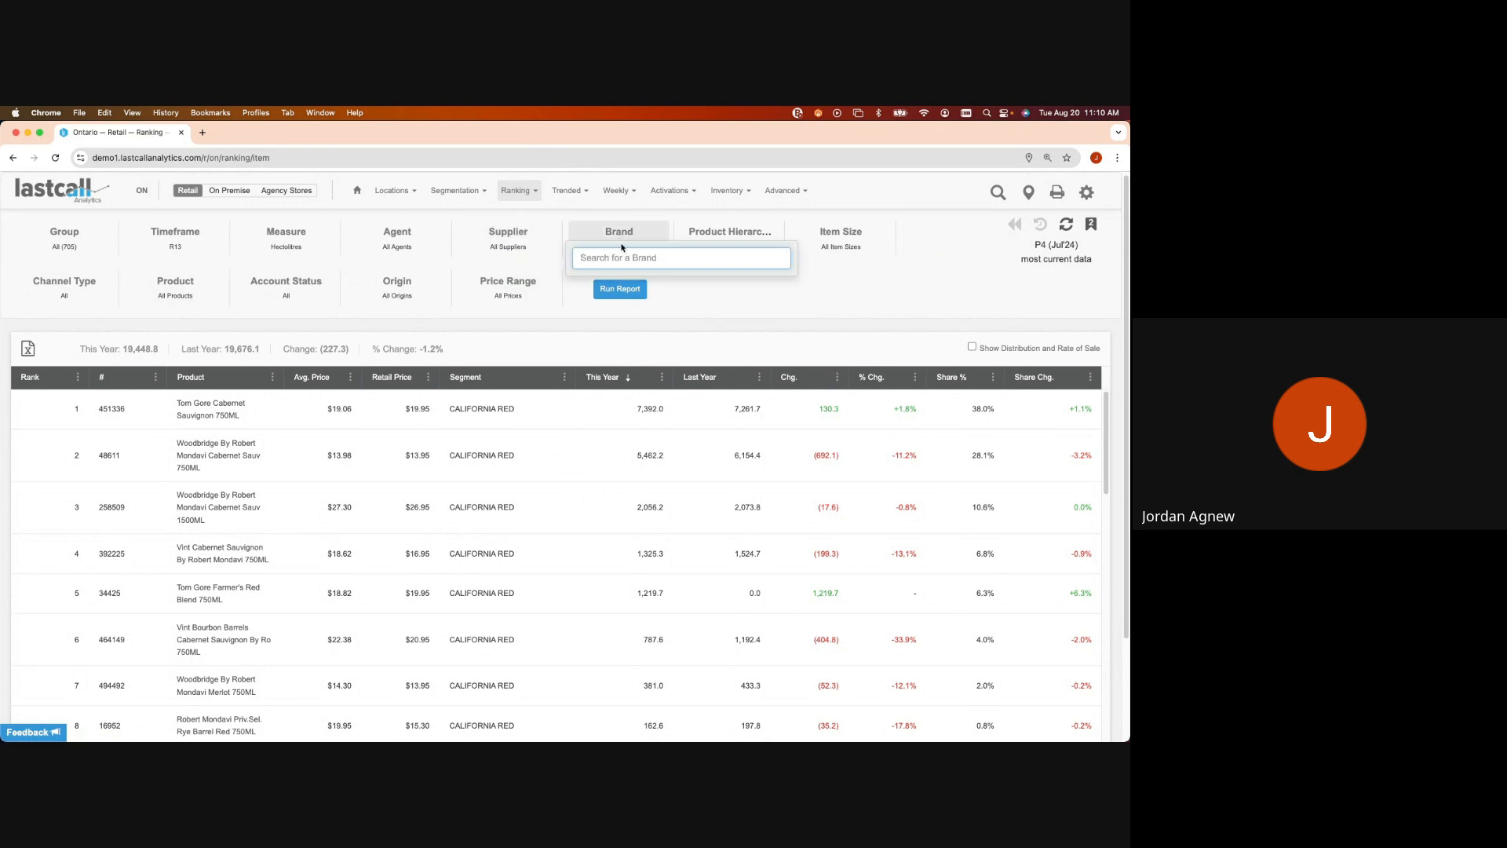
type("cowbell")
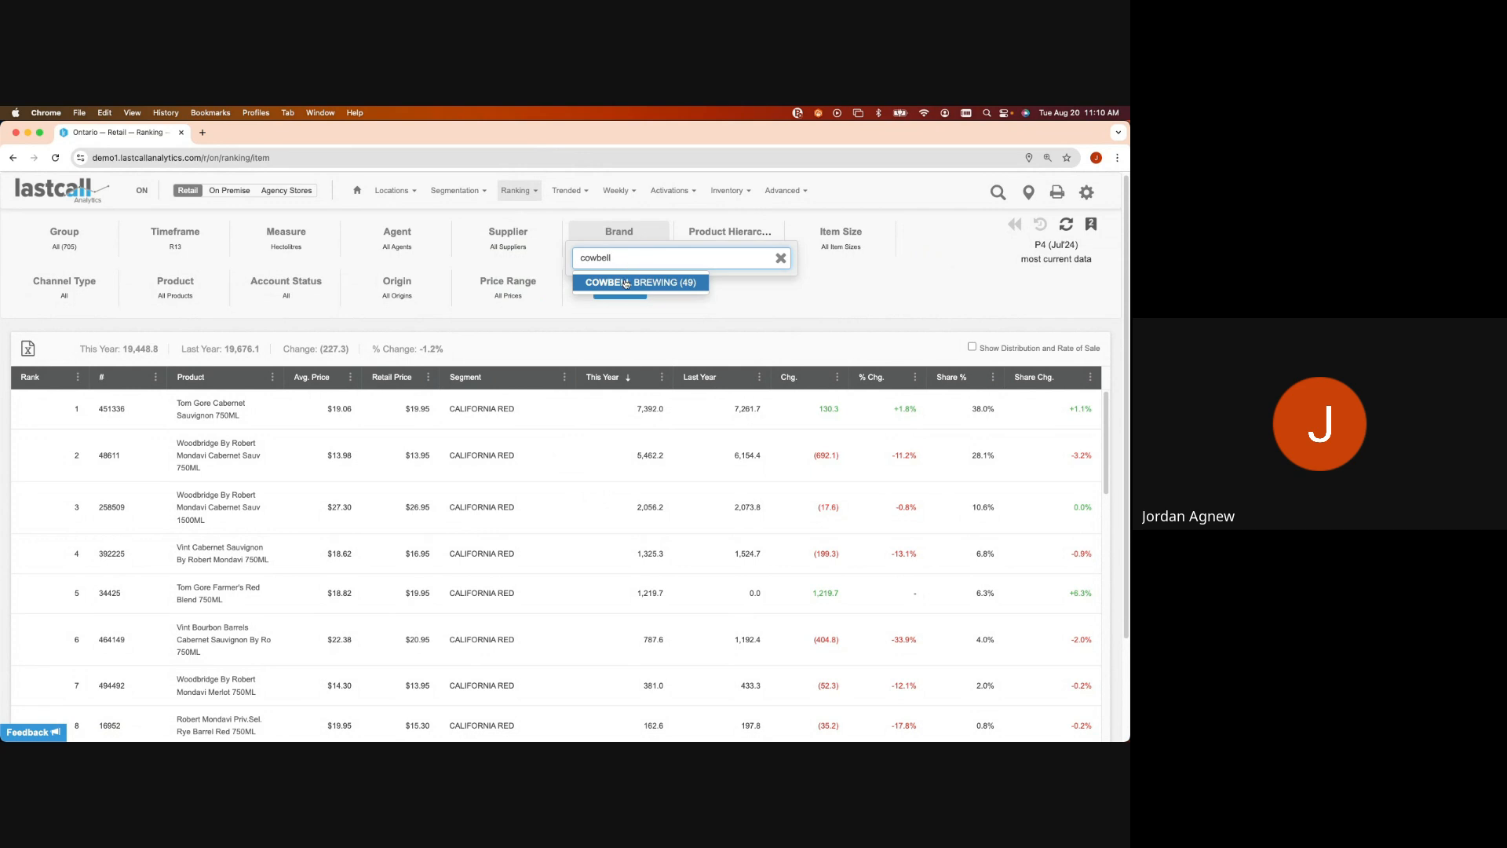
left_click(626, 283)
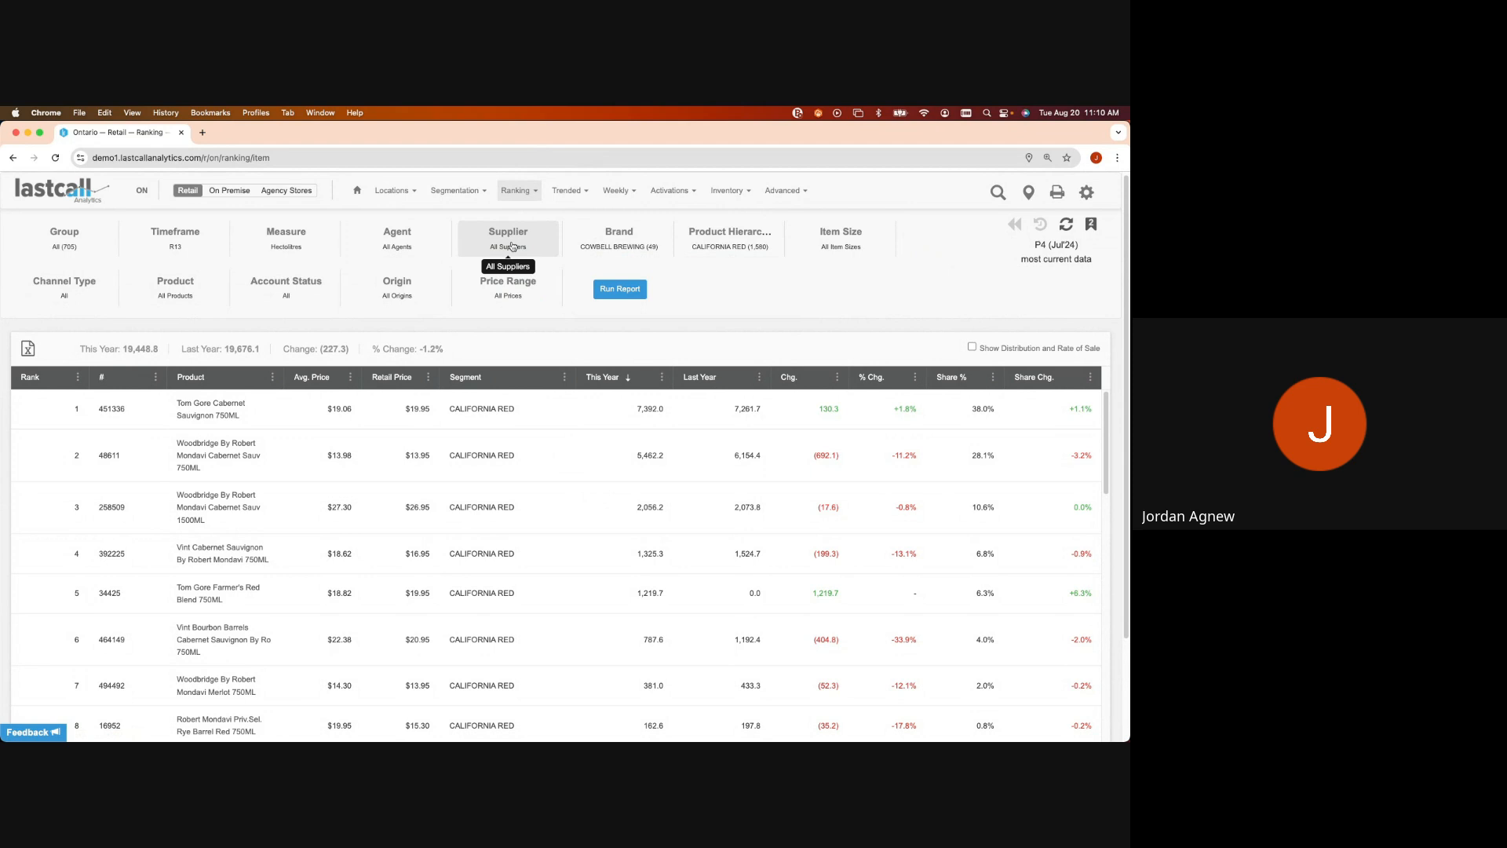
Step: Set the product hierarchy to All Products and rerun the item ranking report
left_click(730, 234)
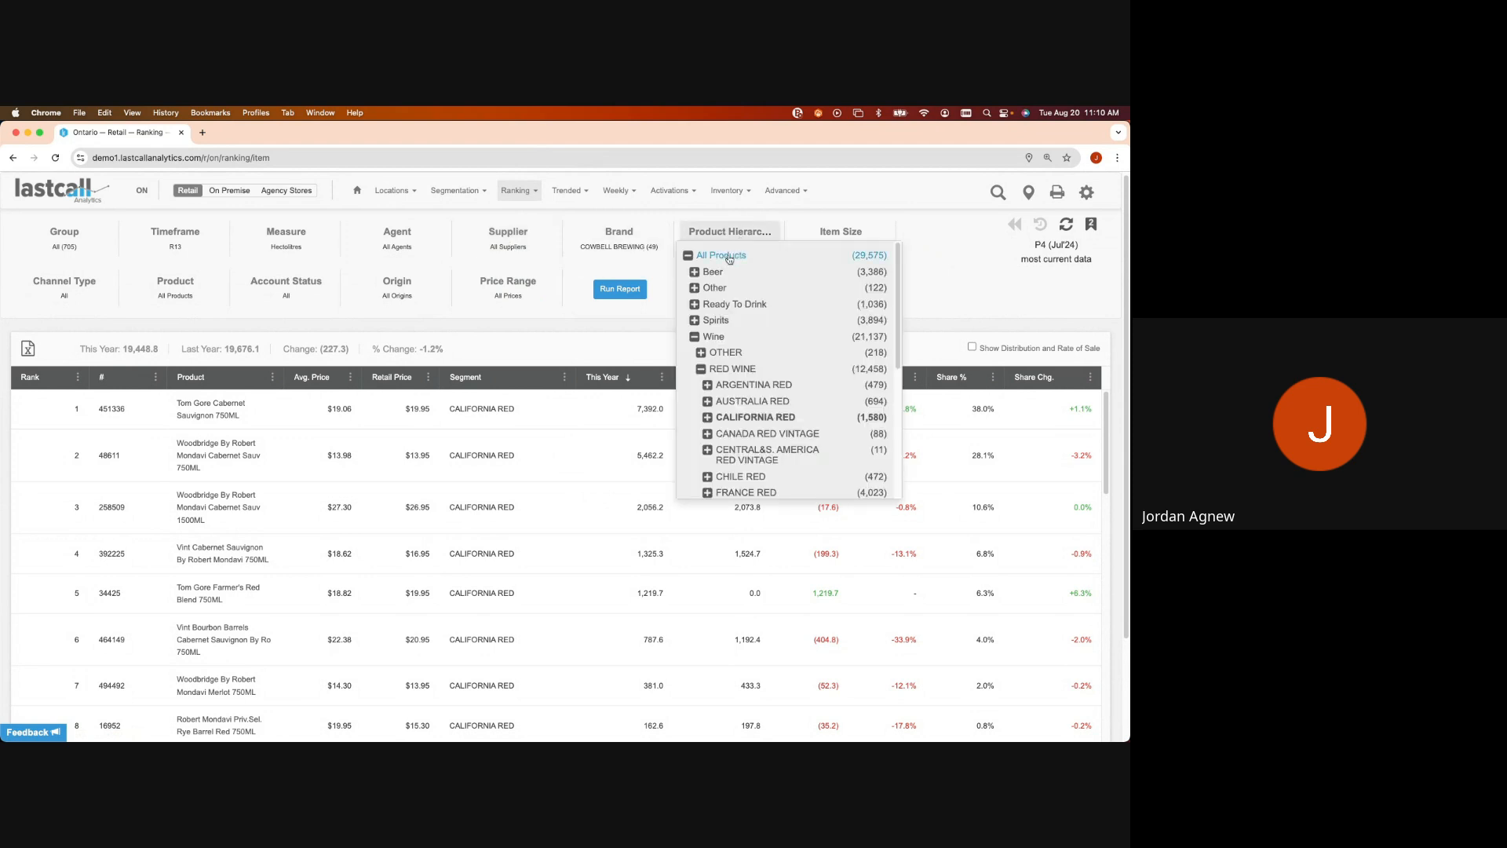
left_click(640, 268)
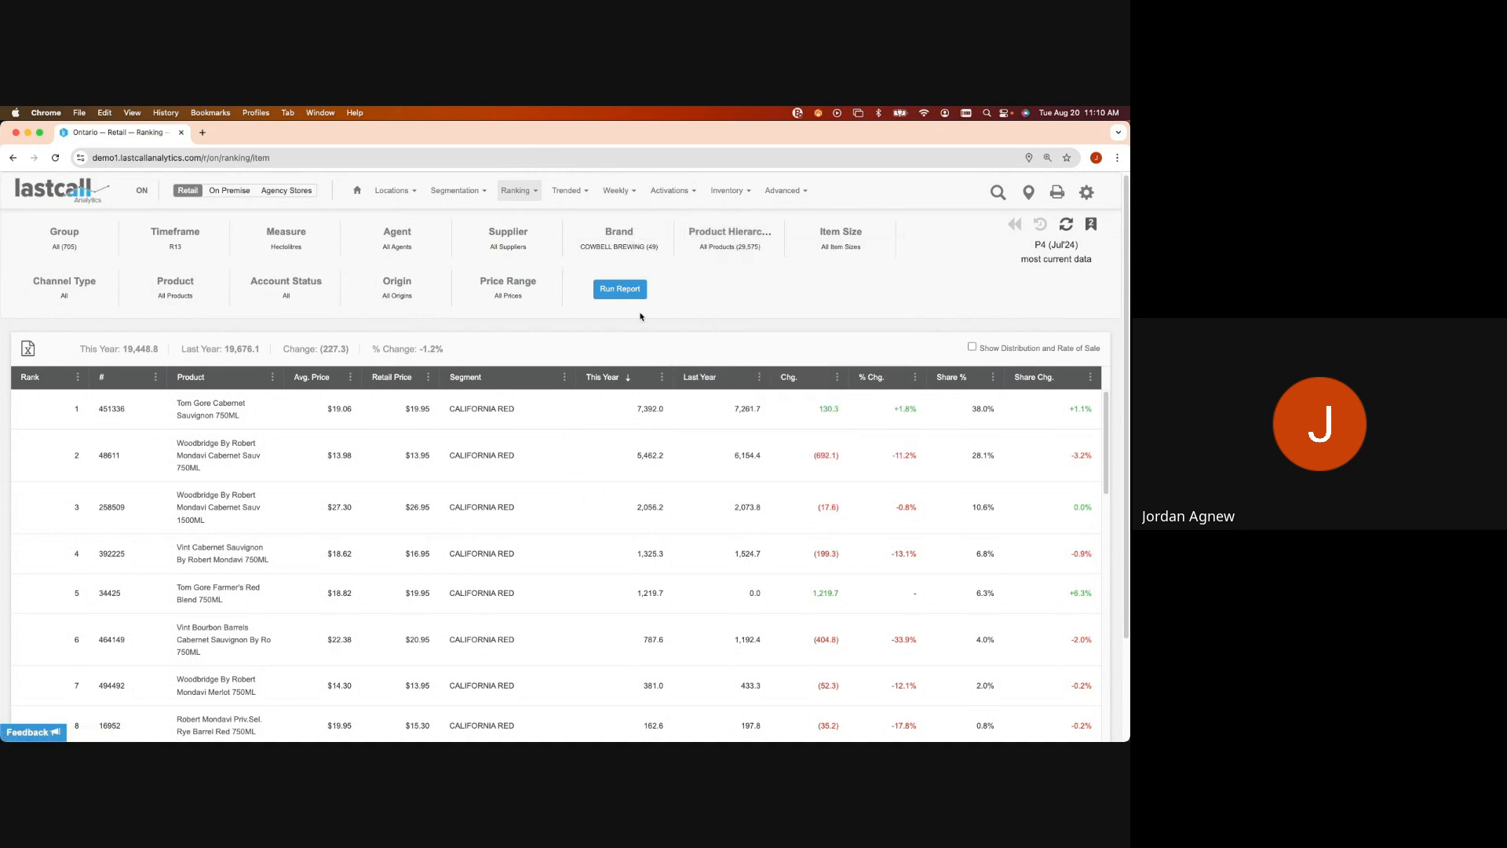
left_click(620, 289)
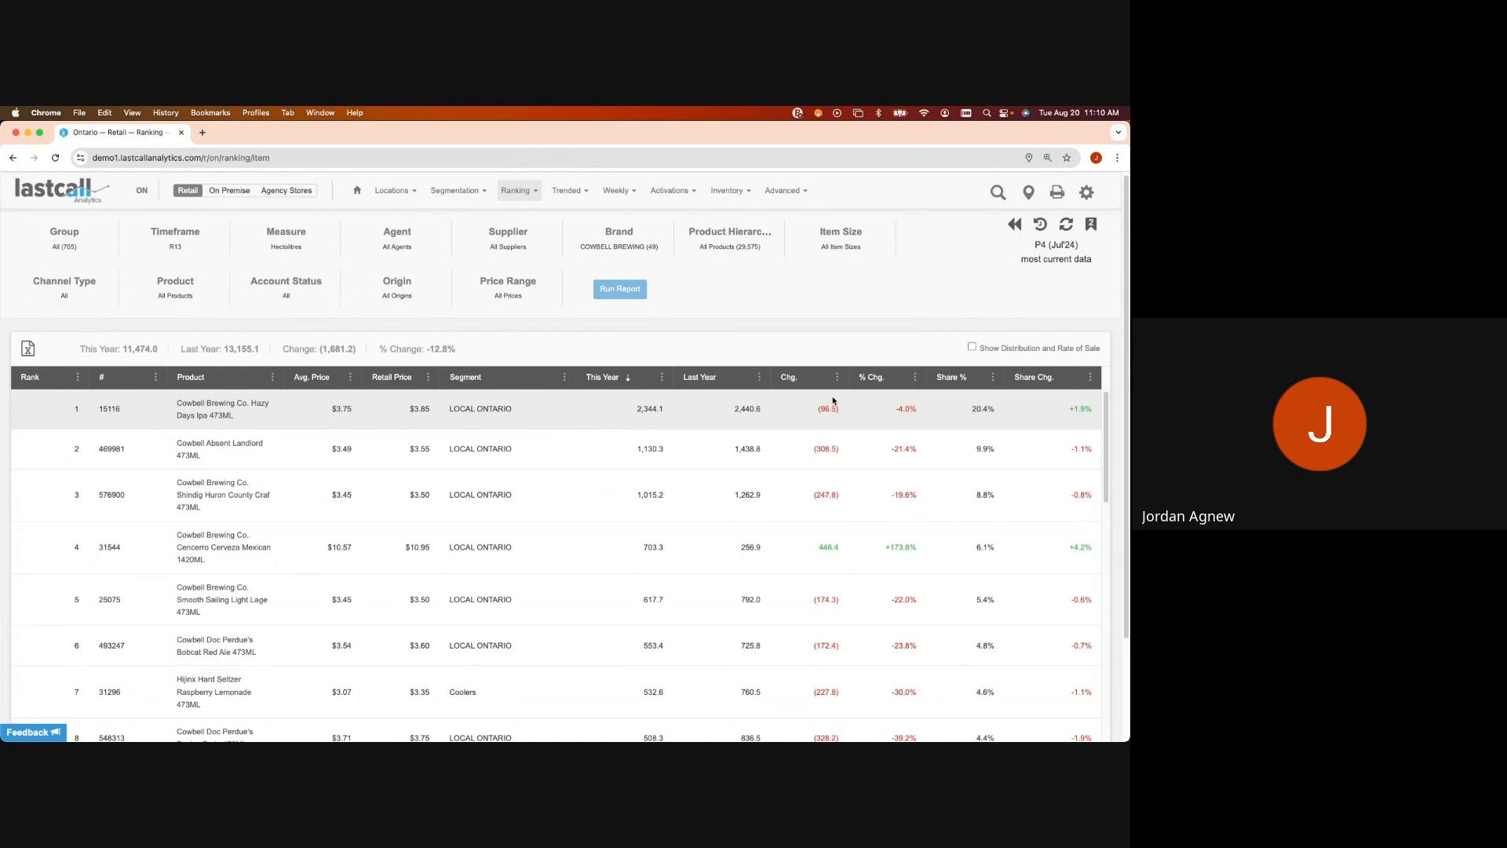